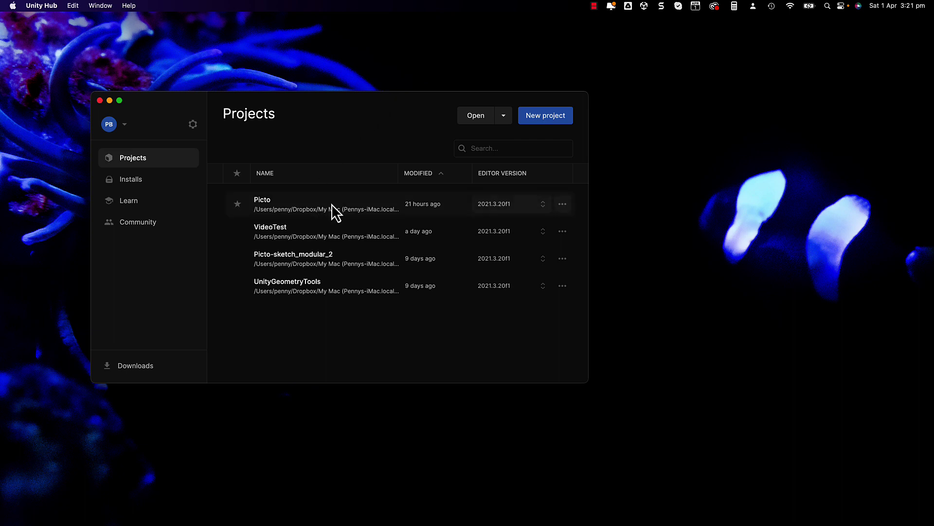
# - Create a new 3D project named BouncingCube from Unity Hub
pyautogui.click(550, 120)
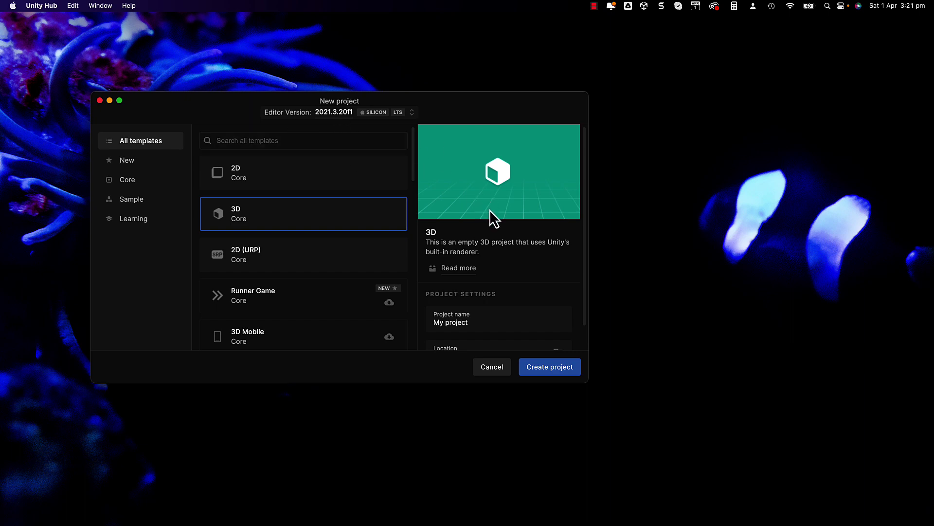
pyautogui.scroll(-1, 490, 211)
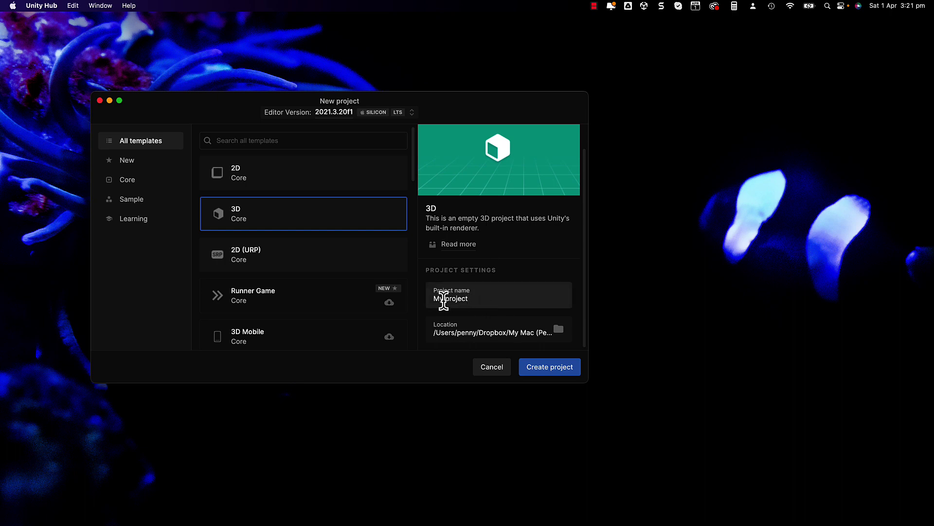
pyautogui.moveTo(467, 299); pyautogui.dragTo(427, 300)
pyautogui.write('BouncingCube')
pyautogui.click(564, 372)
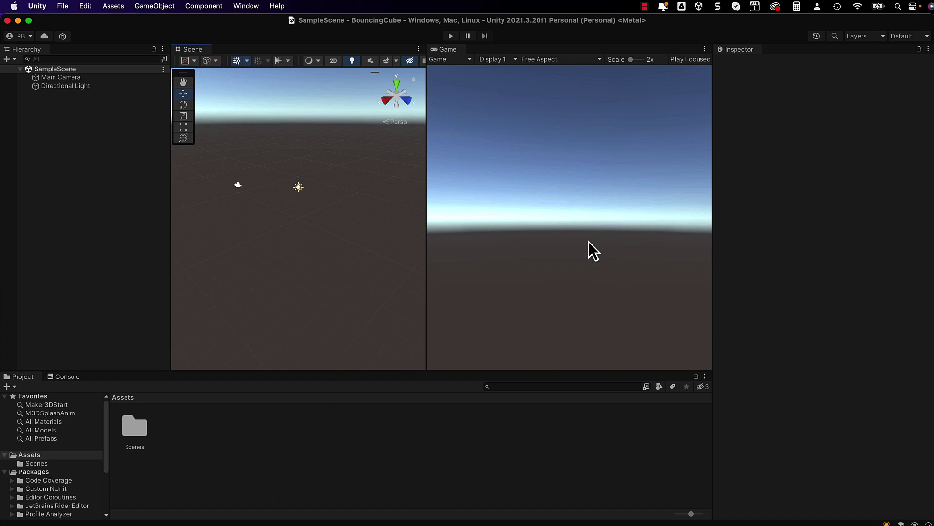
# - Add a default Cube via 3D Object > Cube and frame it in the Scene view
pyautogui.click(96, 175)
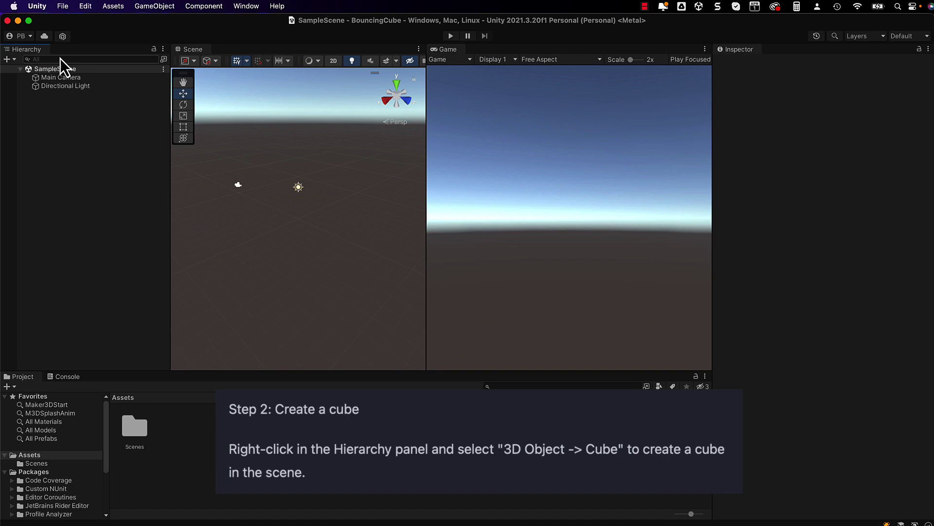
pyautogui.rightClick(64, 134)
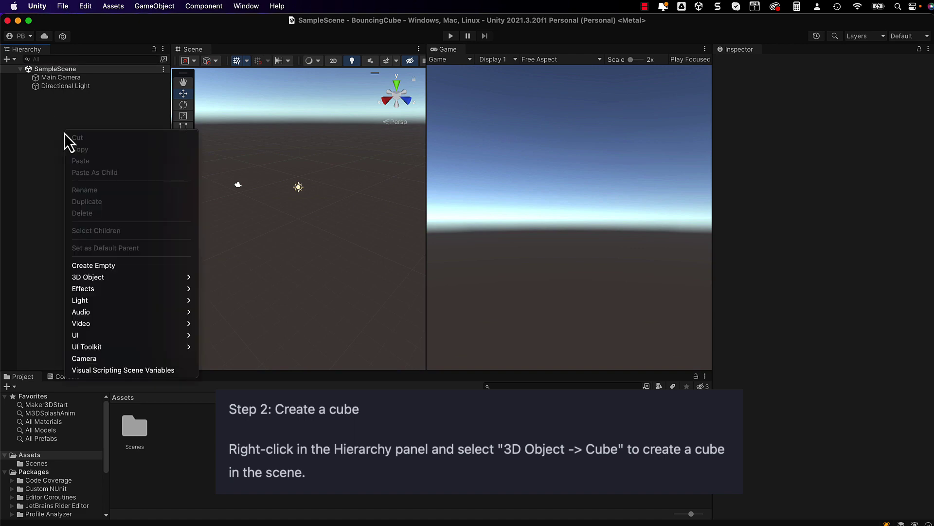
pyautogui.moveTo(90, 278)
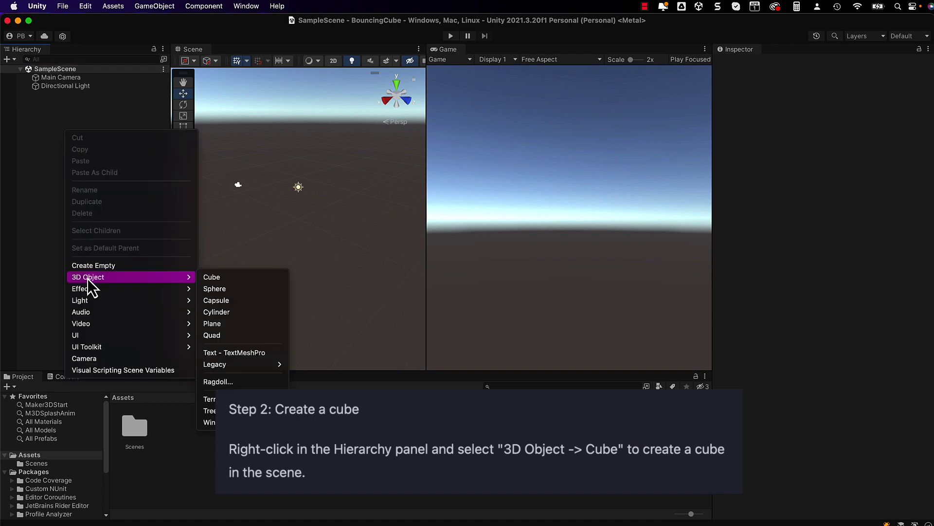
pyautogui.click(229, 280)
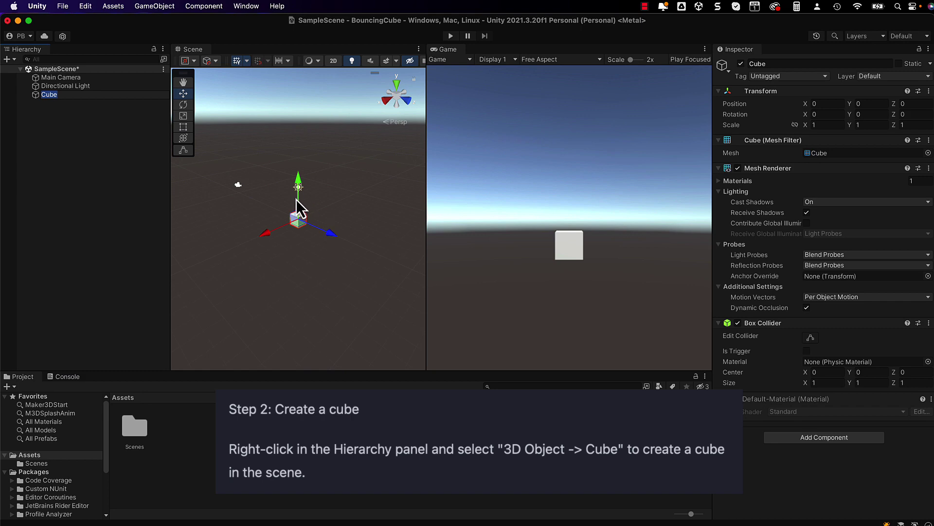
pyautogui.press('f')
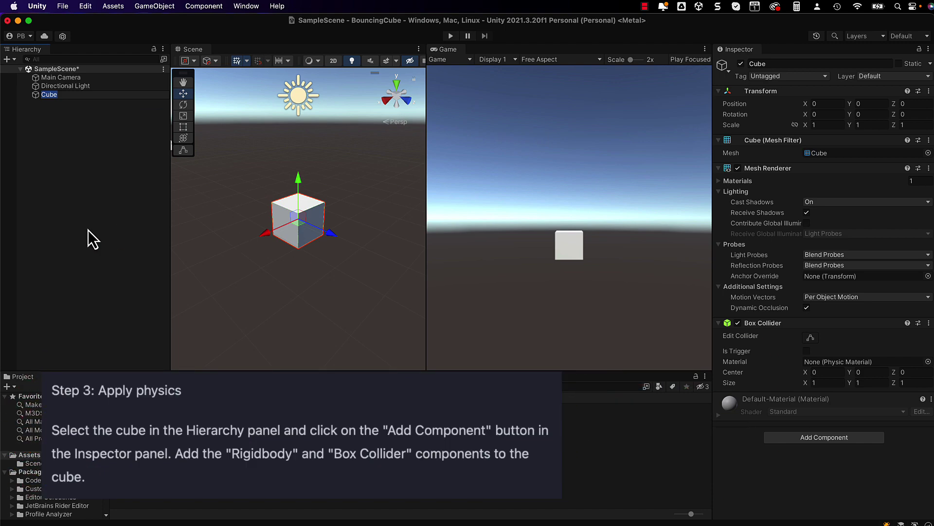
# - Add a Rigidbody component to the selected Cube through Add Component
pyautogui.click(51, 95)
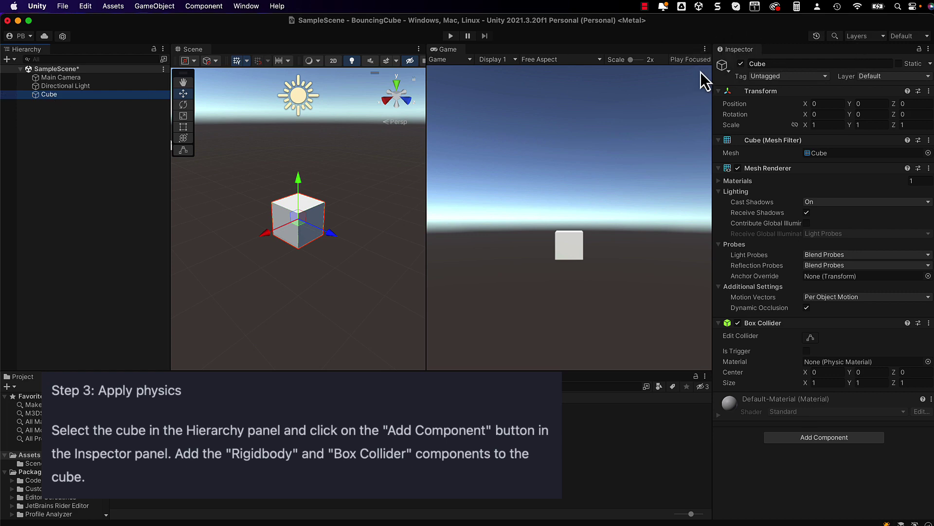
pyautogui.click(833, 440)
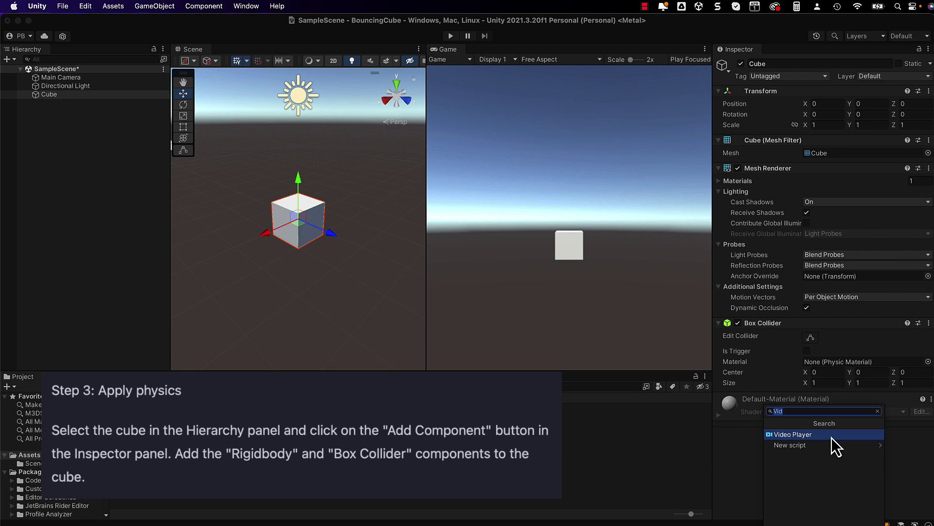
pyautogui.write('R')
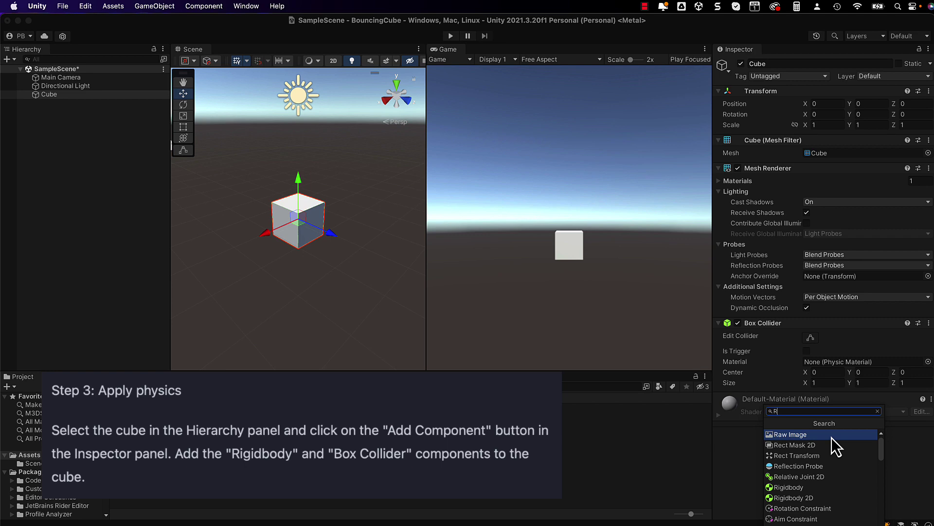
pyautogui.write('ig')
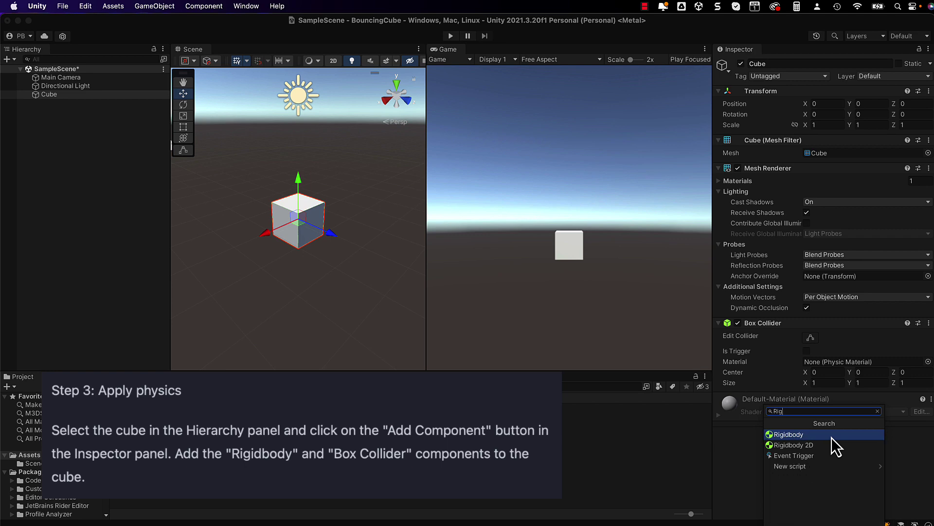
pyautogui.click(802, 436)
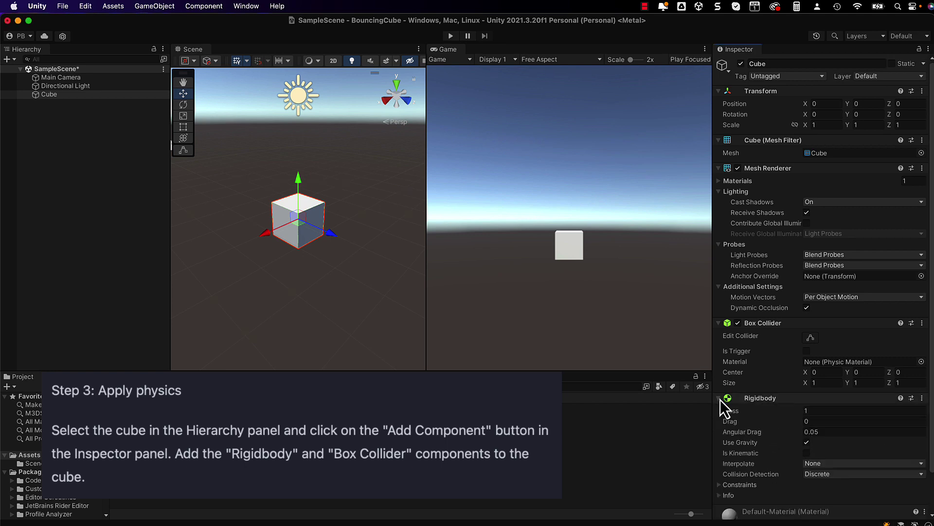
pyautogui.click(720, 398)
pyautogui.click(830, 449)
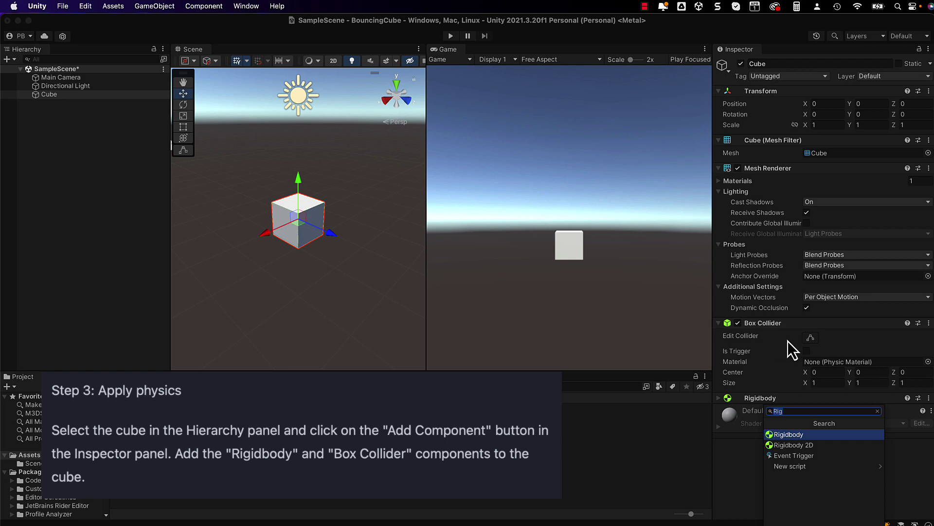
pyautogui.click(736, 480)
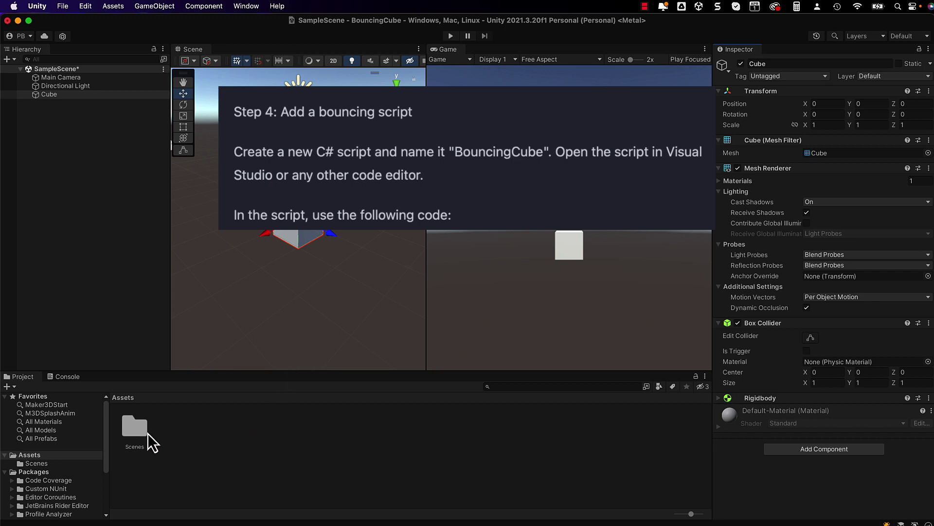
# - Create a C# script asset in Assets and name it BouncingCube
pyautogui.rightClick(202, 422)
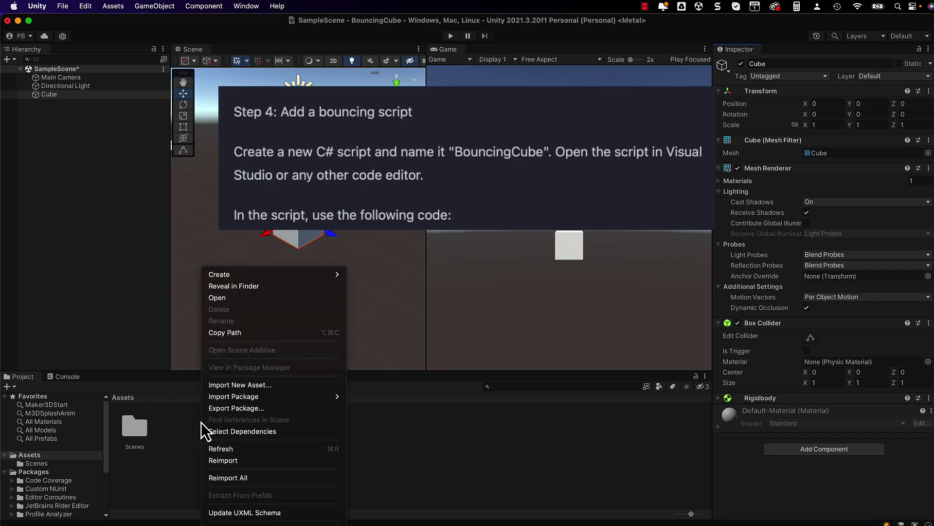
pyautogui.moveTo(236, 277)
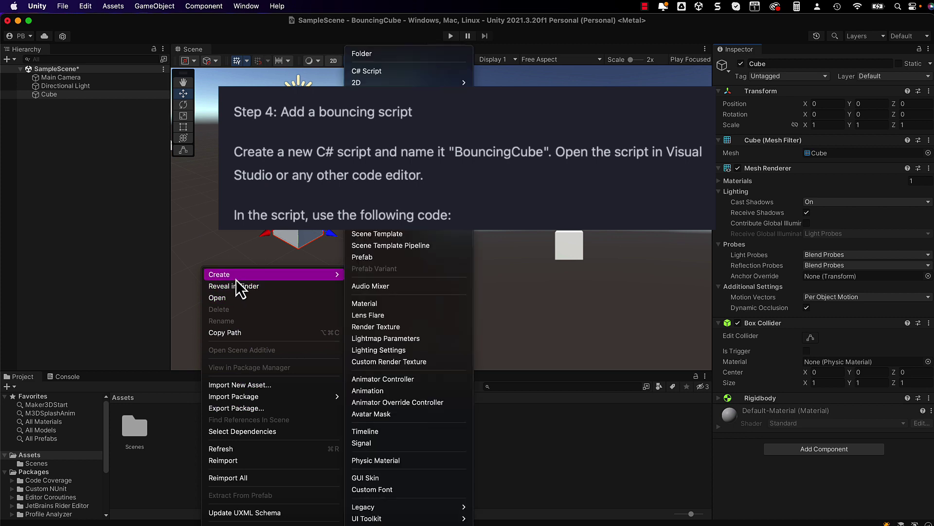
pyautogui.click(382, 71)
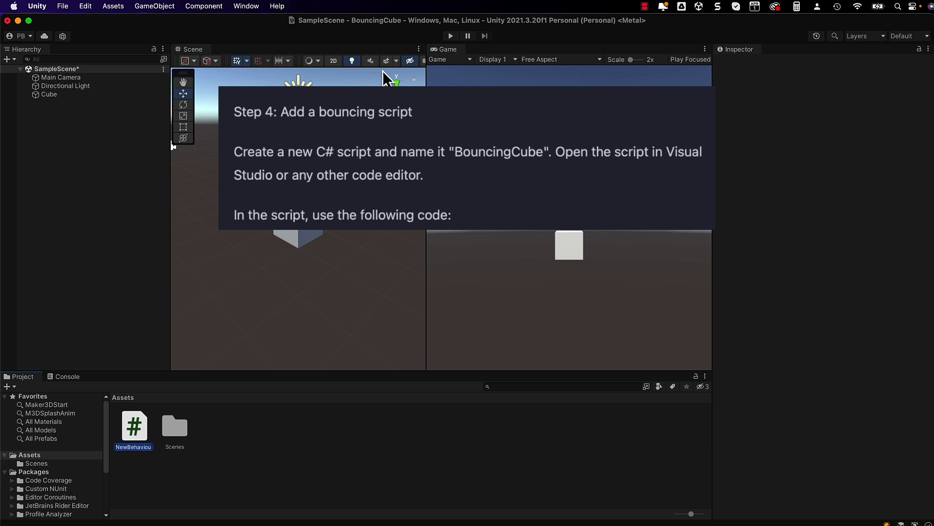
pyautogui.write('BouncingCube')
pyautogui.press('Return')
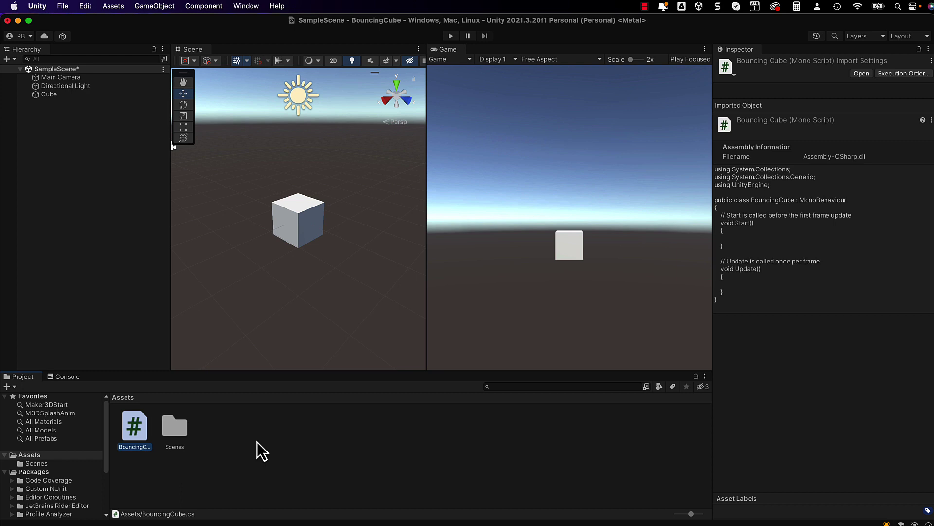
# - Open BouncingCube.cs in Visual Studio and delete the unused System.Collections using lines
pyautogui.doubleClick(133, 431)
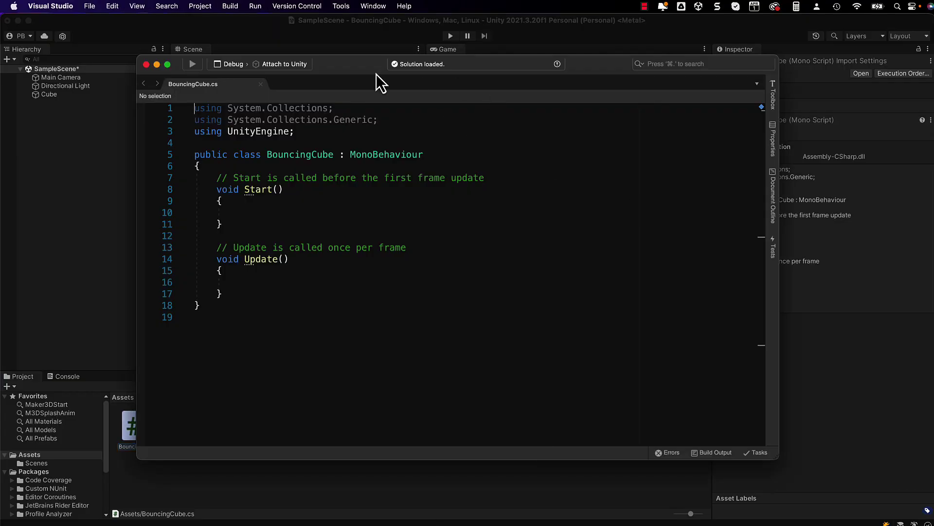
pyautogui.moveTo(364, 69); pyautogui.dragTo(242, 65)
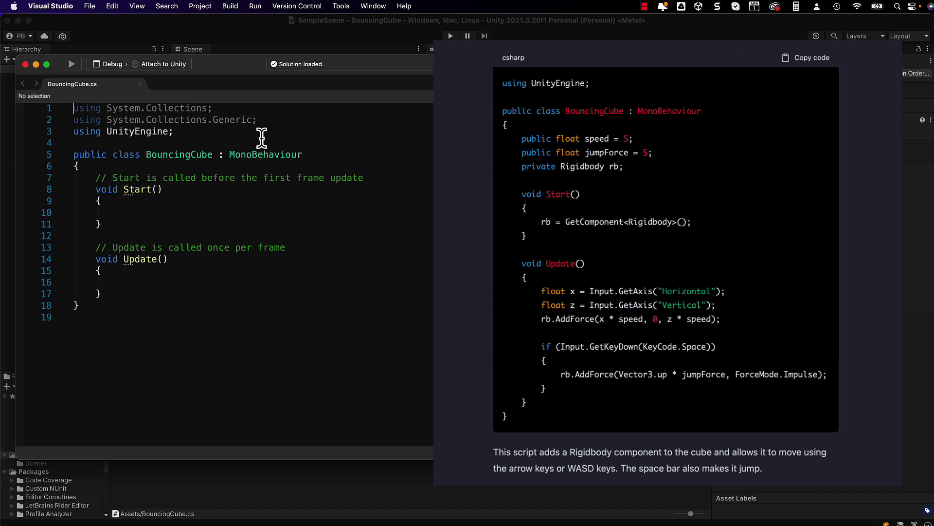
pyautogui.moveTo(258, 121); pyautogui.dragTo(40, 114)
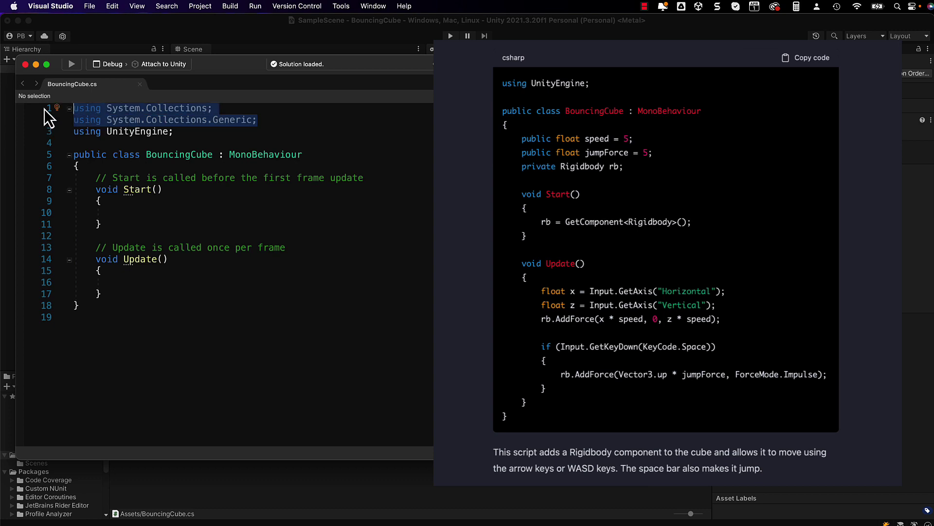
pyautogui.press('BackSpace')
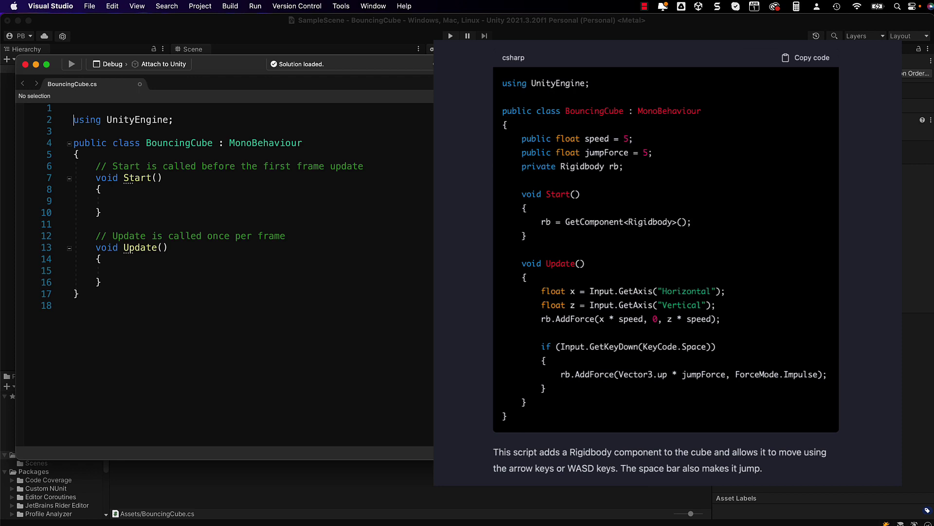
pyautogui.press('BackSpace')
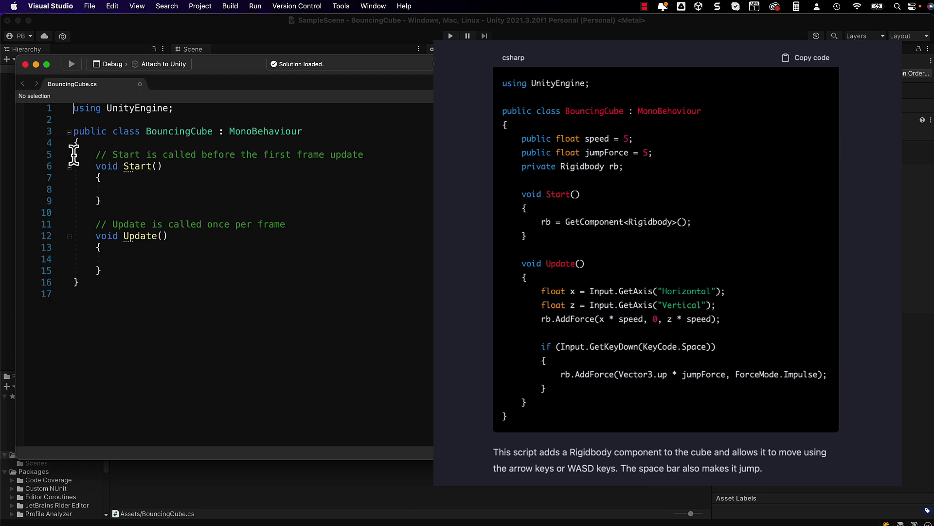
# - Declare fields speed = 5, jumpForce = 5 and a private Rigidbody rb
pyautogui.click(98, 156)
pyautogui.moveTo(129, 171)
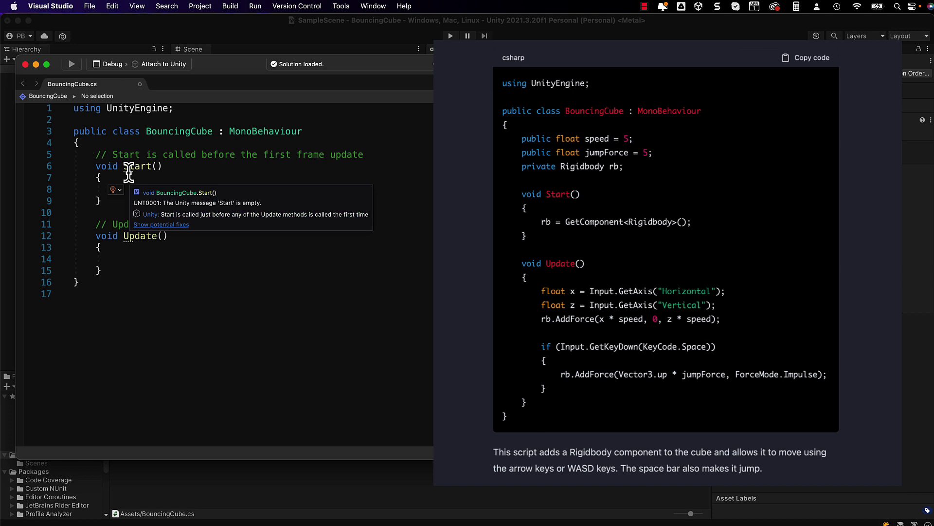
pyautogui.write('public float speed = 5;')
pyautogui.press('Return')
pyautogui.write('public float jumpForce = 5;')
pyautogui.press('Return')
pyautogui.write('private Rigidbody rb;')
# - In Start, assign rb = GetComponent<Rigidbody>()
pyautogui.press('Return')
pyautogui.press('Return')
pyautogui.press('Down')
pyautogui.press('Down')
pyautogui.press('Down')
pyautogui.write('rb = GetComponent<Ri')
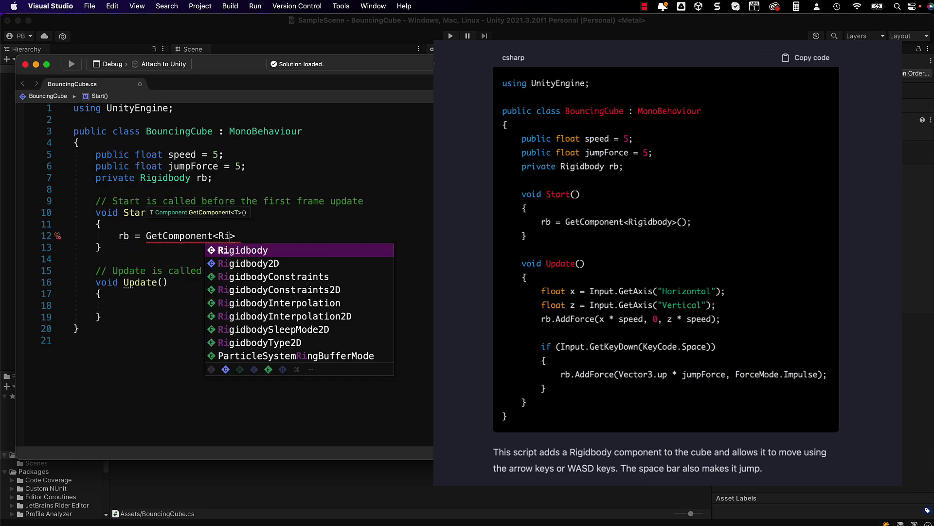
pyautogui.press('Return')
pyautogui.write('>();')
# - In Update, read Horizontal and Vertical axes and call rb.AddForce(x * speed, 0, z * speed)
pyautogui.press('Down')
pyautogui.press('Down')
pyautogui.press('Down')
pyautogui.press('Down')
pyautogui.press('Down')
pyautogui.press('Down')
pyautogui.write('float x = Input.GetAxis("Horizontal");')
pyautogui.press('Return')
pyautogui.write('float z = Input.GetAxis("Vertical");')
pyautogui.press('Return')
pyautogui.write('rb.AddForce(x * speed,')
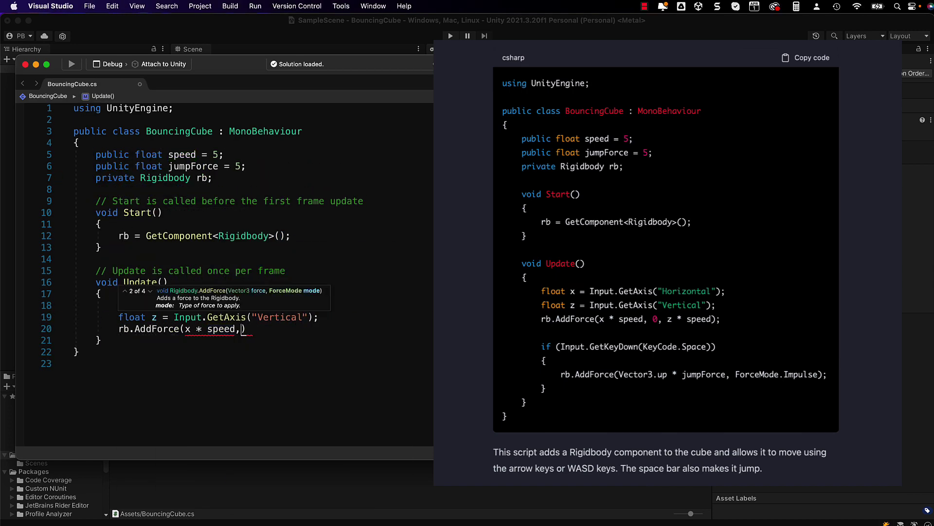
pyautogui.write(' 0, z * speed);')
# - Add a Space-key check that applies Vector3.up * jumpForce as an Impulse force
pyautogui.press('Return')
pyautogui.press('Return')
pyautogui.write('if(Input.GetKeyDown(KeyCode.Space))')
pyautogui.press('Return')
pyautogui.write('{')
pyautogui.press('Return')
pyautogui.write('rb.AddForce(Vector3.up * jumpForce, ForceMode.Impulse);')
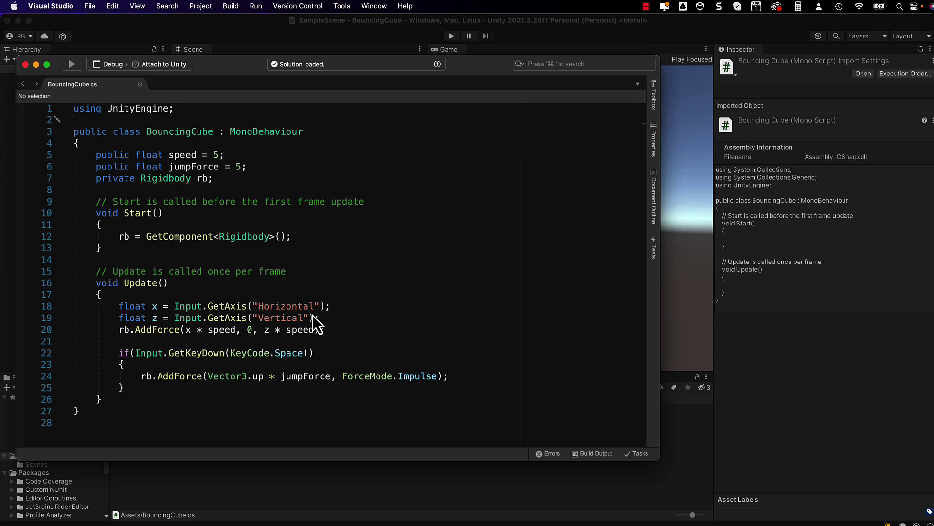
# - Review the axis-reading and Space-jump lines 18–22, then return to the Unity editor
pyautogui.moveTo(313, 317); pyautogui.dragTo(119, 308)
pyautogui.click(146, 306)
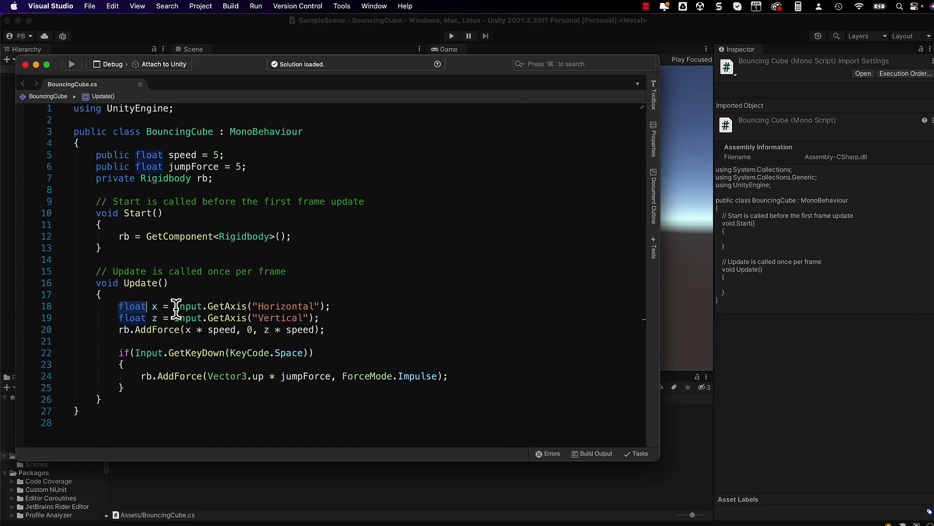
pyautogui.keyDown('shift'); pyautogui.click(321, 318); pyautogui.keyUp('shift')
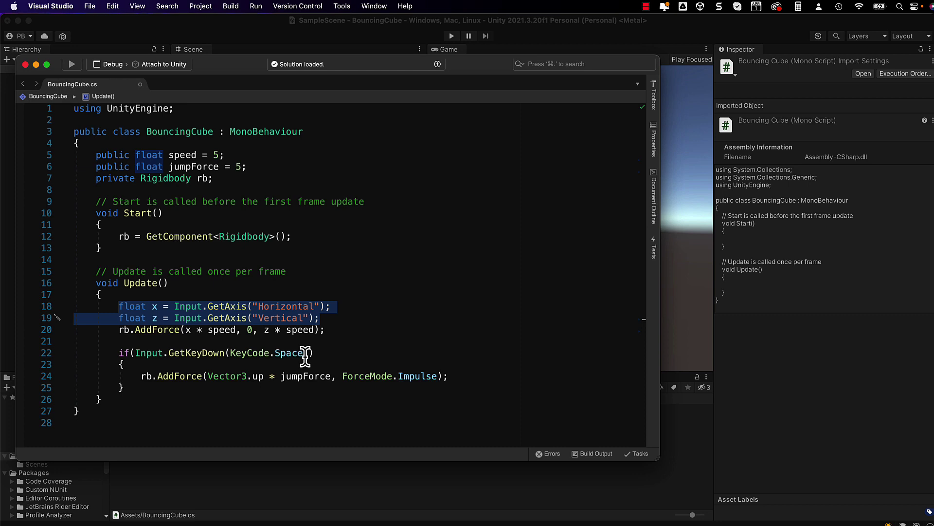
pyautogui.moveTo(315, 354); pyautogui.dragTo(117, 353)
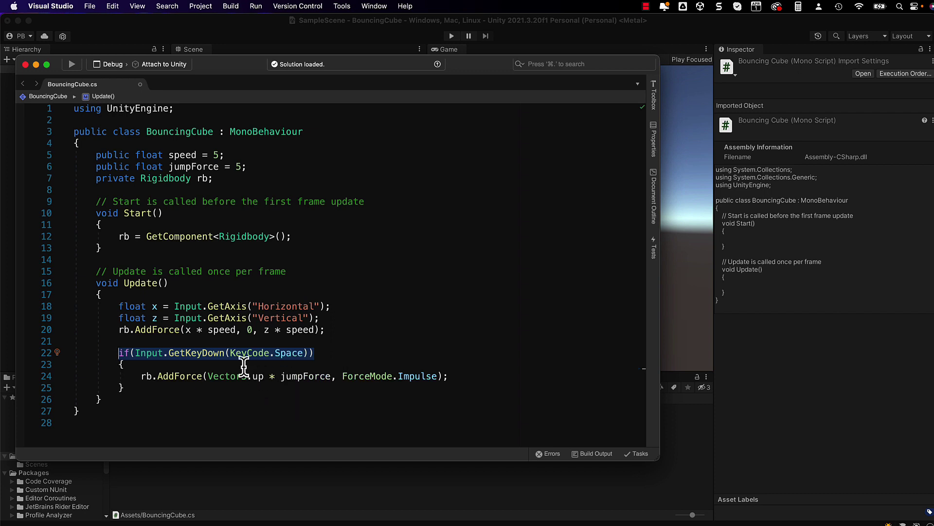
pyautogui.click(388, 319)
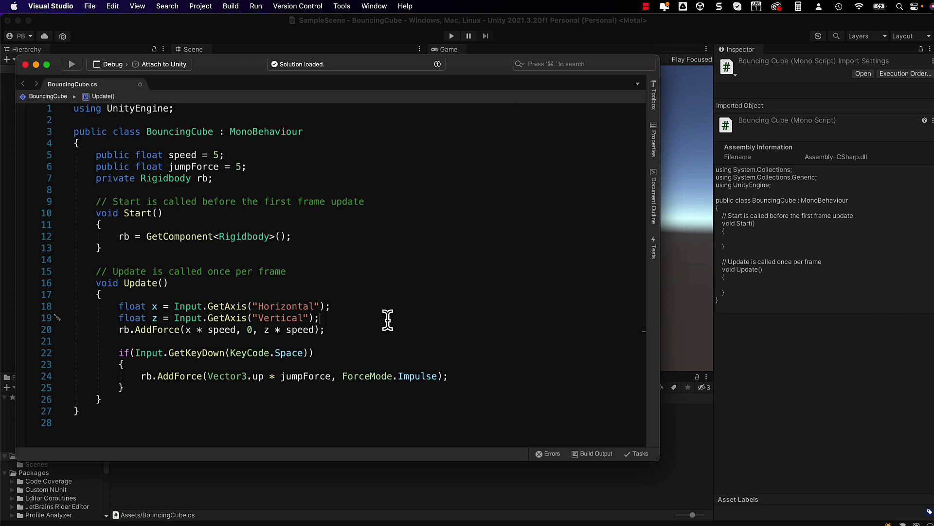
pyautogui.click(429, 297)
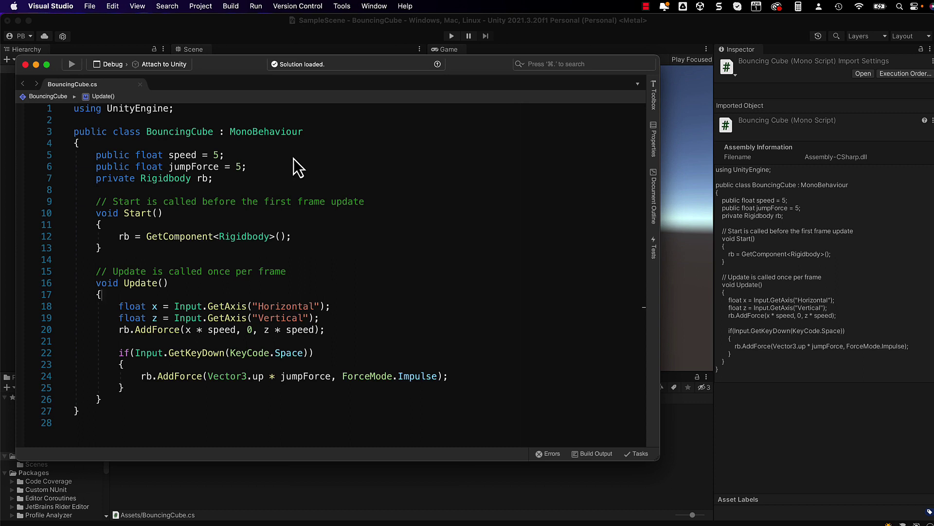
pyautogui.click(228, 30)
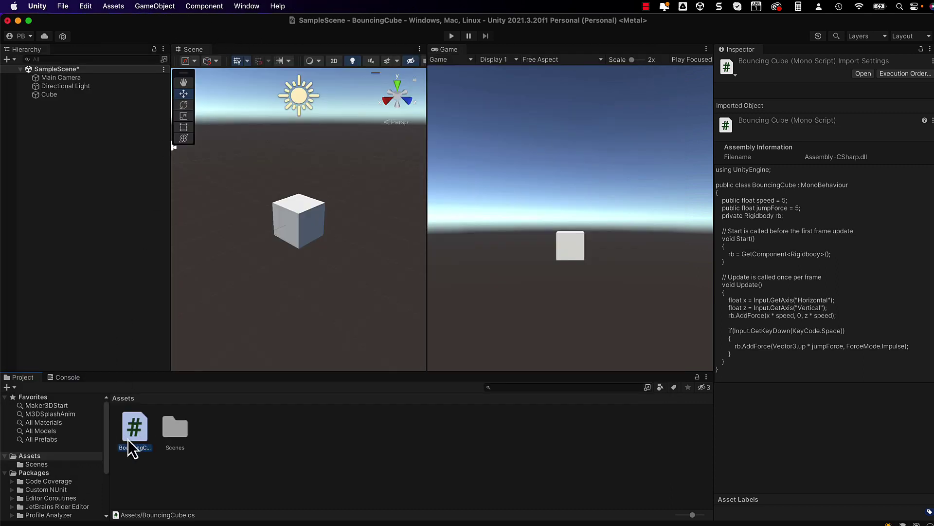
# - Attach the BouncingCube script to the Cube, then run and stop Play mode to watch it fall
pyautogui.moveTo(132, 435); pyautogui.dragTo(48, 95)
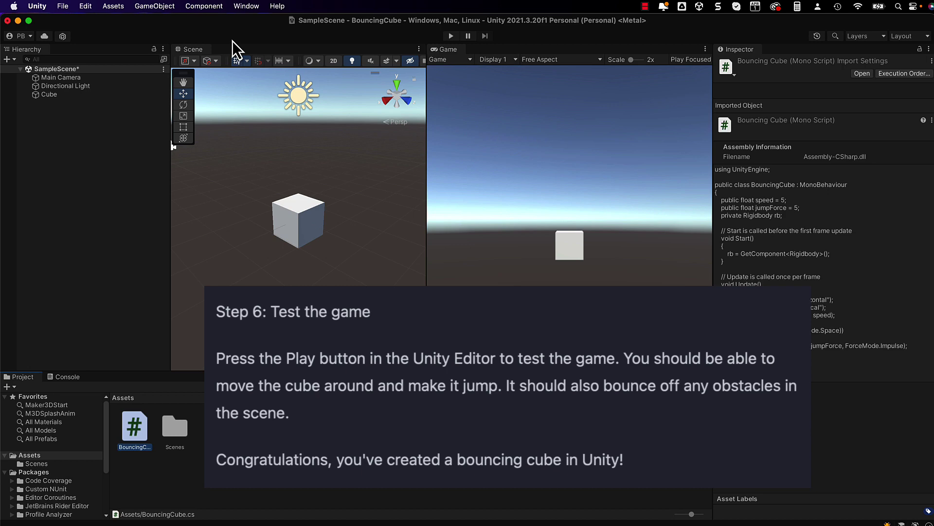
pyautogui.click(452, 38)
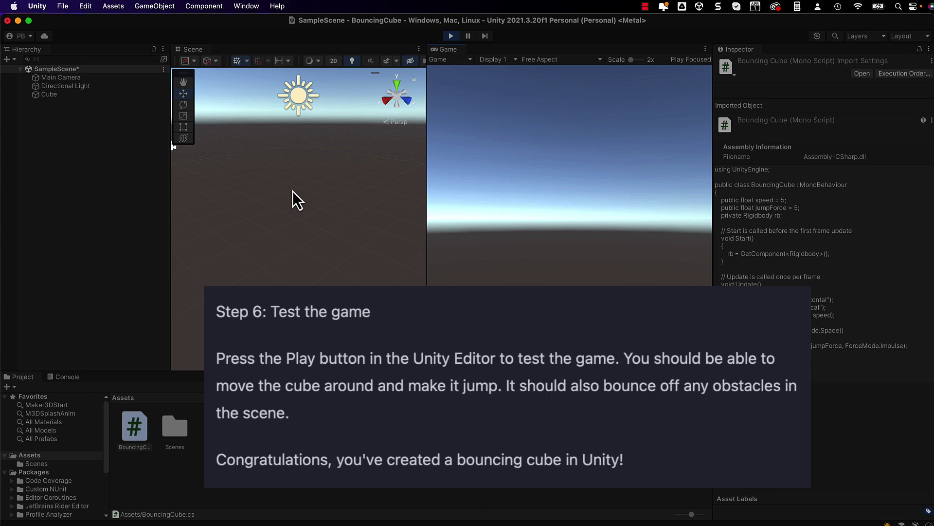
pyautogui.scroll(-5, 293, 191)
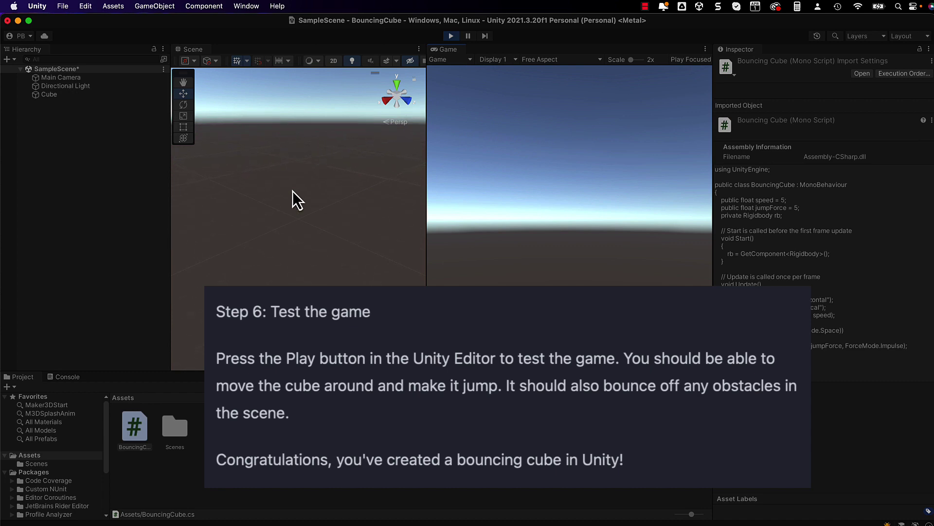
pyautogui.scroll(3, 292, 191)
pyautogui.click(452, 36)
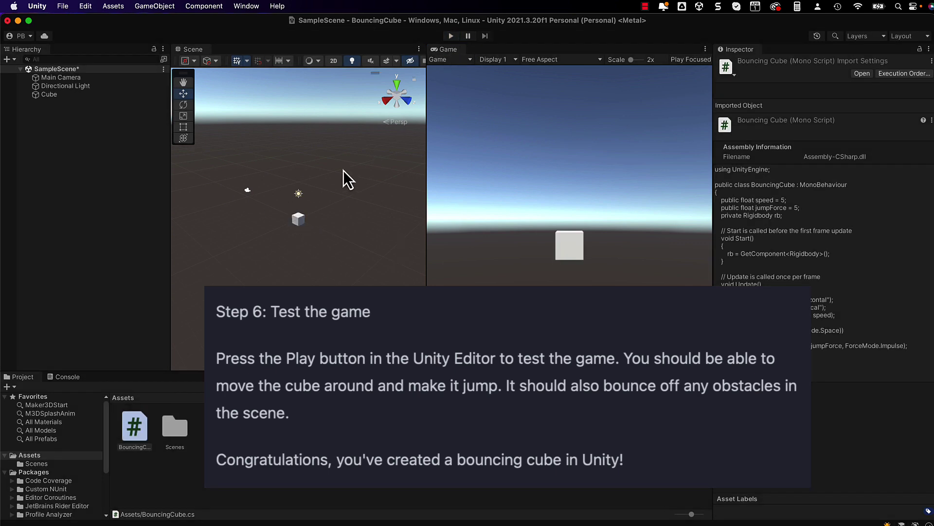
# - Add a Plane and lower it beneath the cube to Y -2.24
pyautogui.scroll(4, 383, 206)
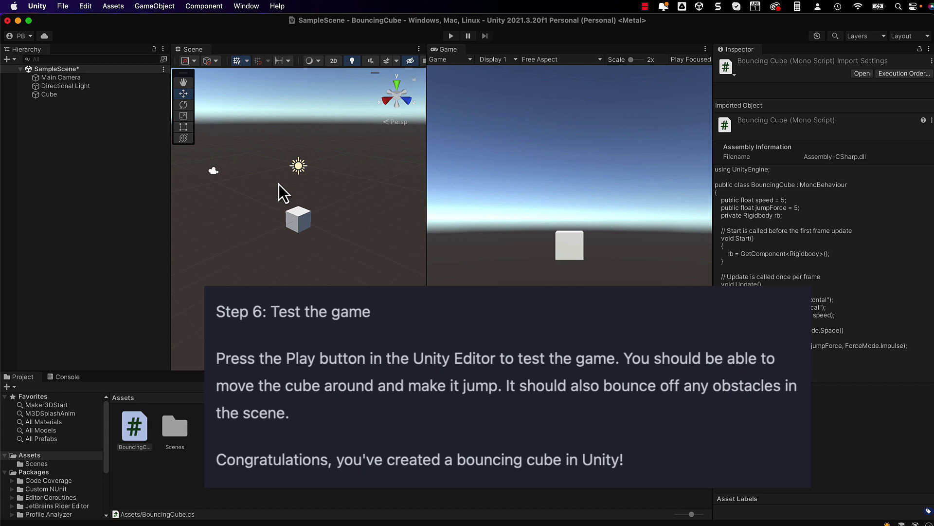
pyautogui.rightClick(82, 168)
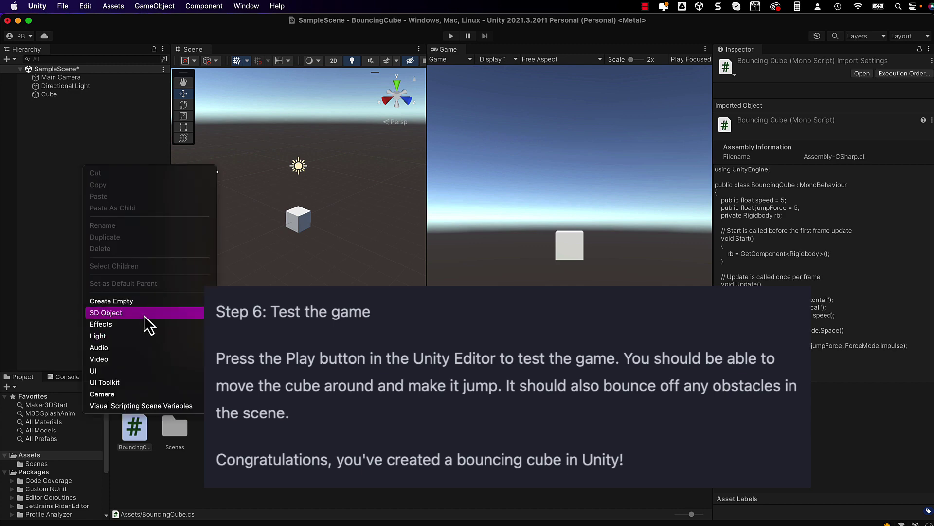
pyautogui.click(234, 359)
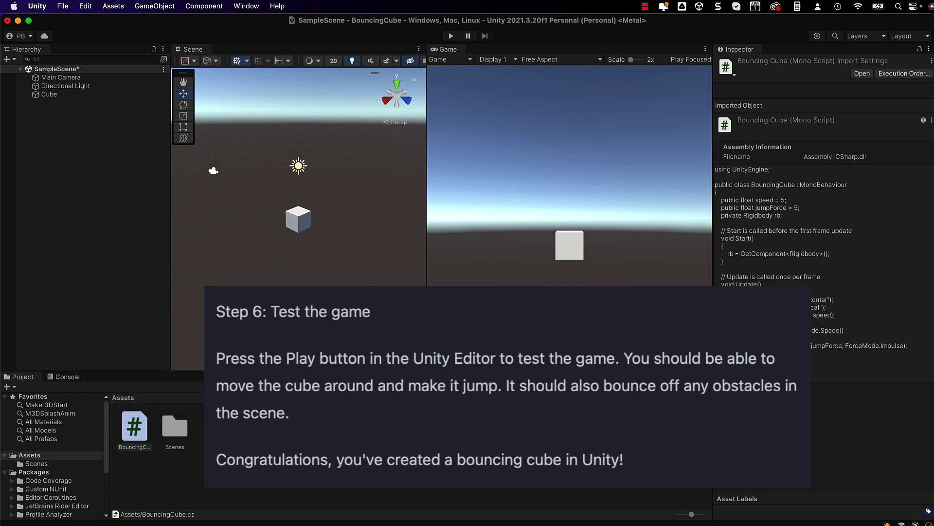
pyautogui.moveTo(299, 180); pyautogui.dragTo(304, 219)
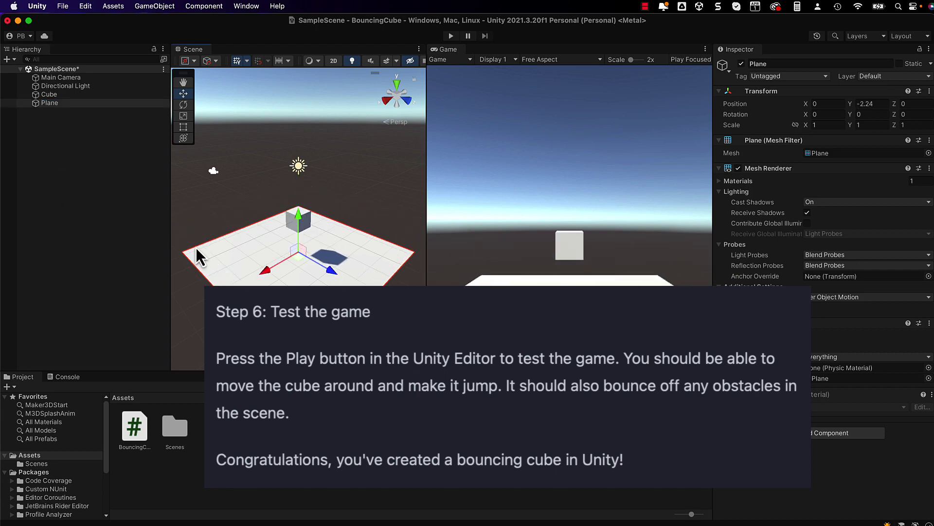
# - Scale the plane up to 1.6894 and start Play mode
pyautogui.press('r')
pyautogui.moveTo(299, 251); pyautogui.dragTo(364, 288)
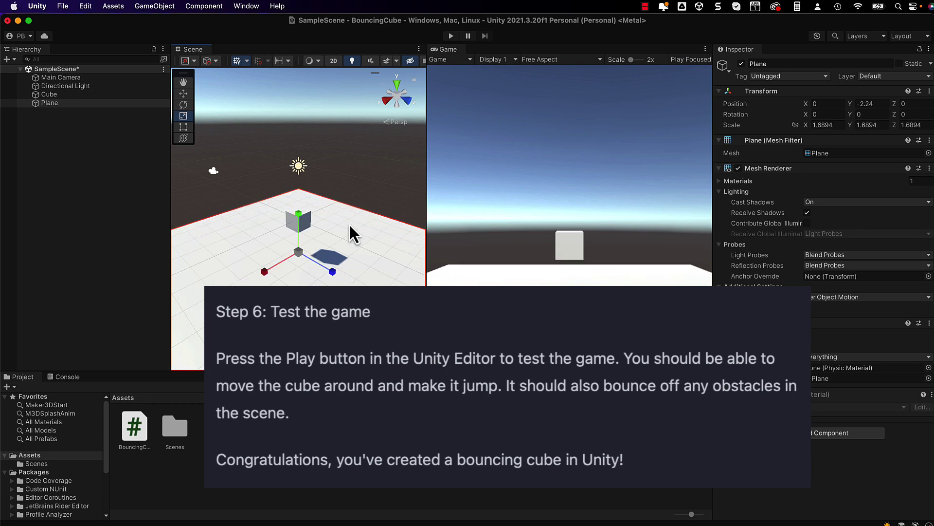
pyautogui.click(451, 36)
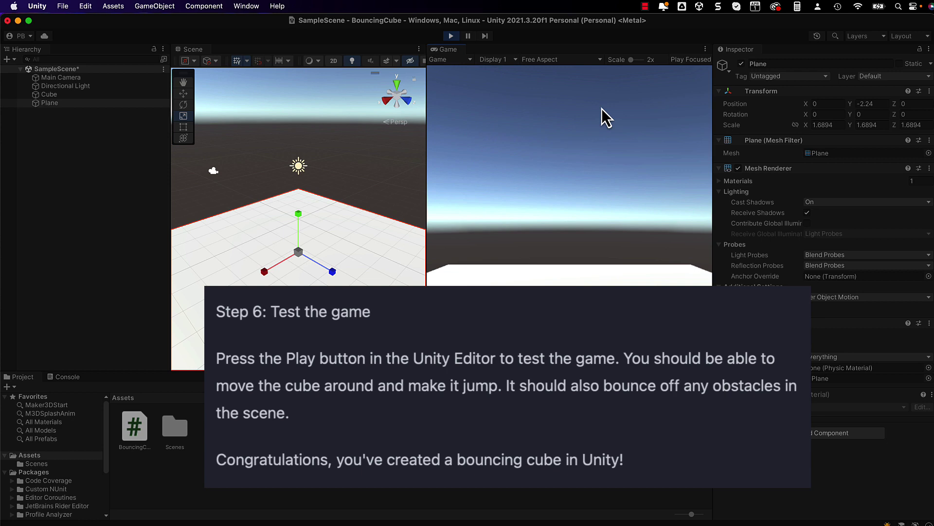
# - Restart Play mode, push the cube with the Down arrow key, then rerun and exit Play mode
pyautogui.click(453, 37)
pyautogui.click(452, 36)
pyautogui.press('Down')
pyautogui.click(453, 36)
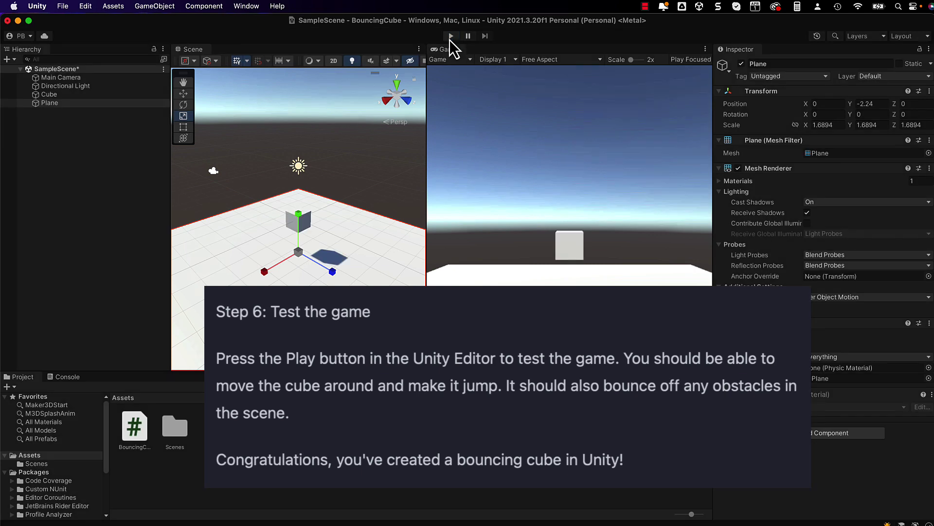
pyautogui.click(452, 36)
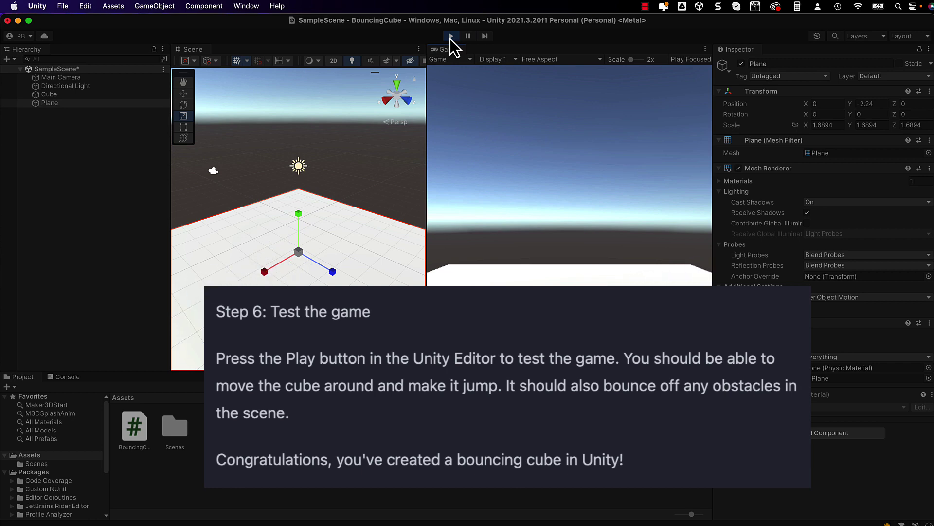
pyautogui.click(452, 36)
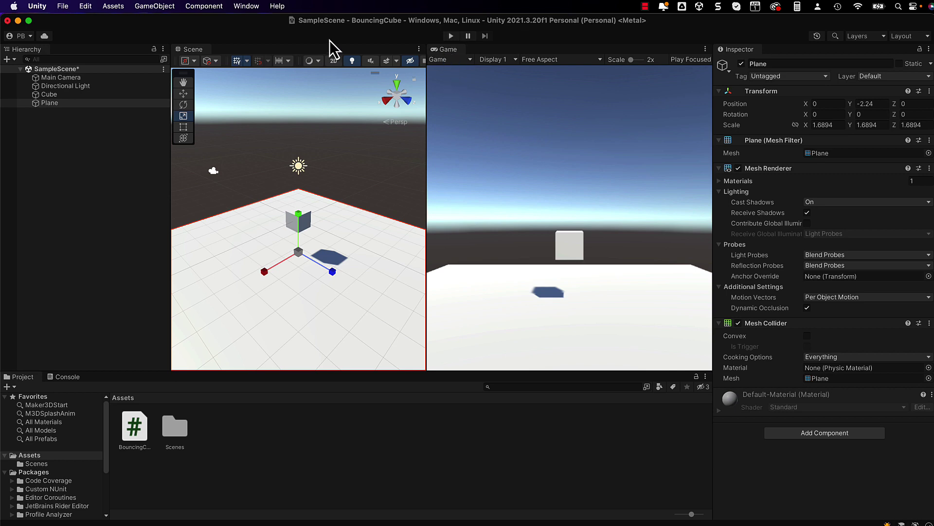
# - Delete the existing Cube from the Hierarchy
pyautogui.click(38, 110)
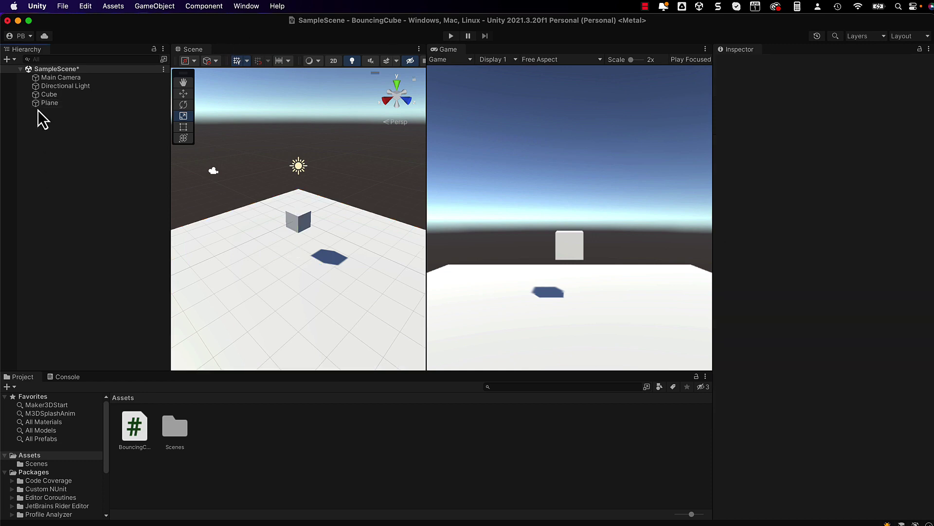
pyautogui.click(51, 94)
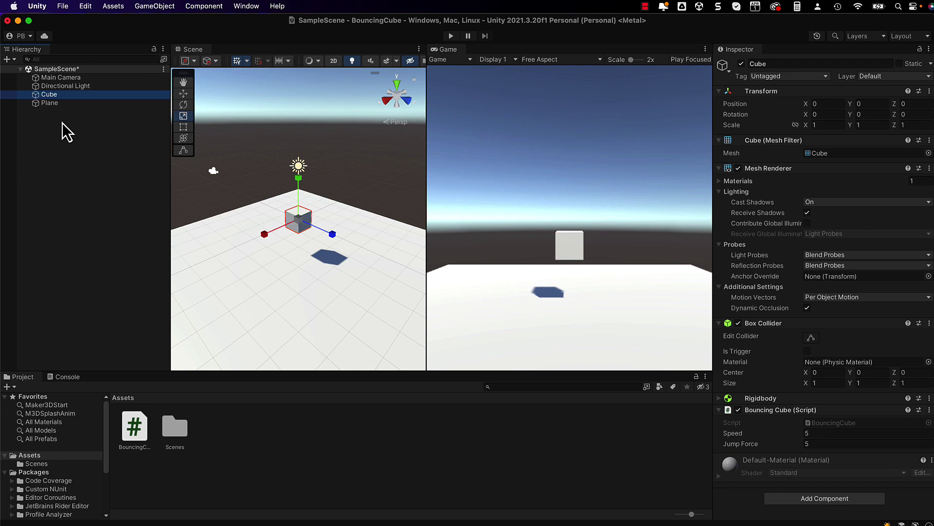
pyautogui.press('super+BackSpace')
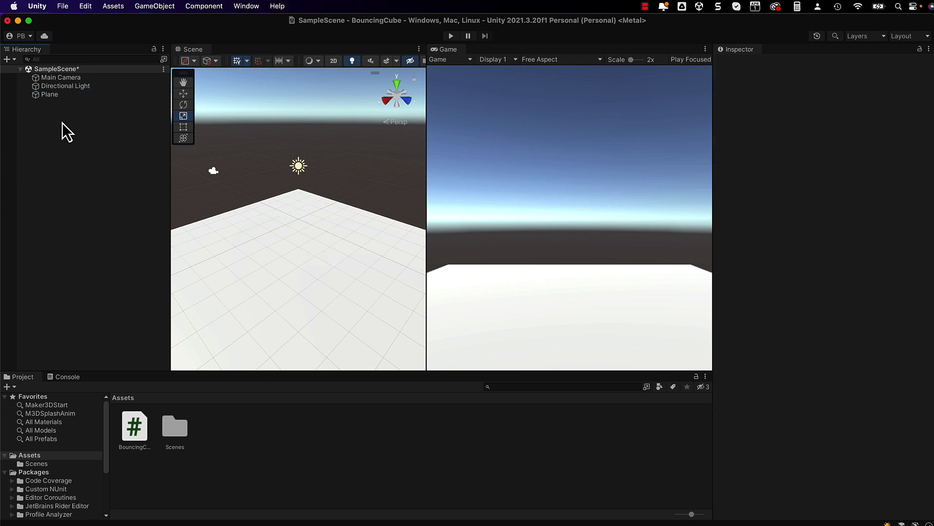
# - Create a fresh default Cube and move it up to Position Y 4.57
pyautogui.rightClick(48, 118)
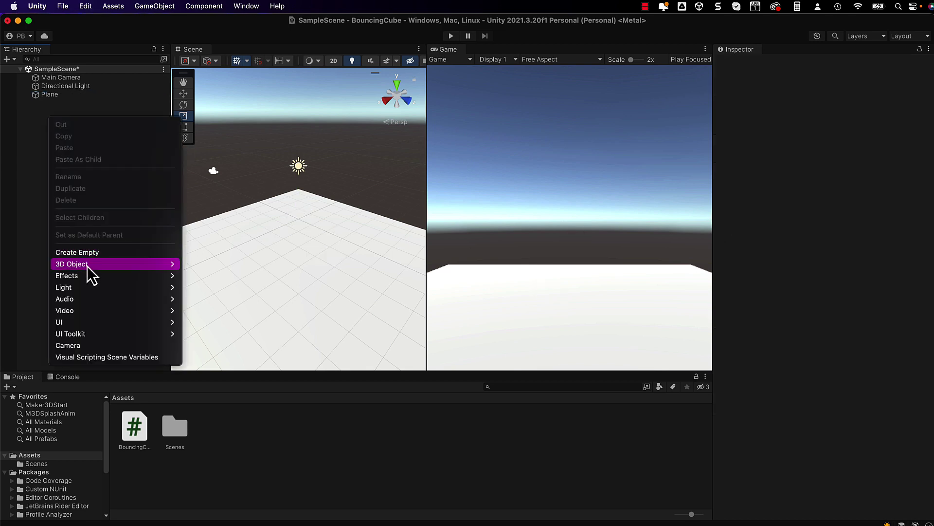
pyautogui.moveTo(158, 264)
pyautogui.click(213, 267)
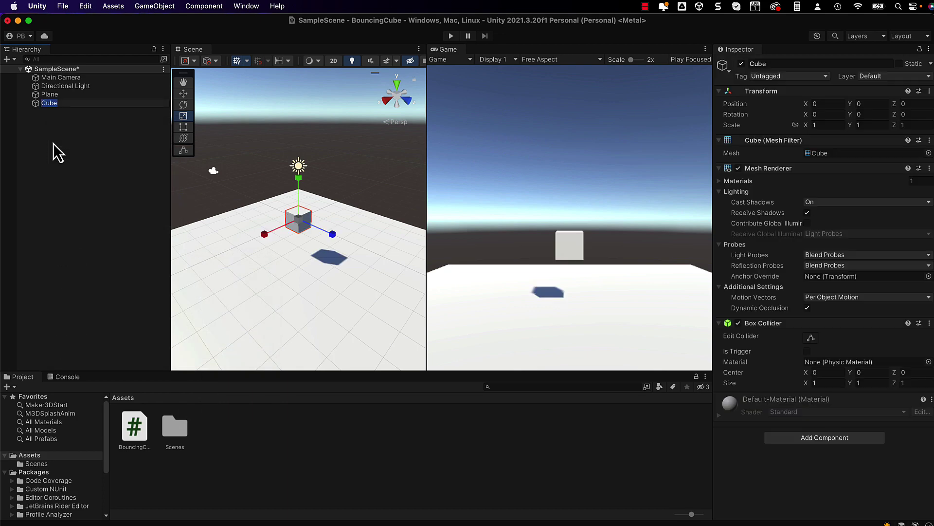
pyautogui.click(51, 105)
pyautogui.press('w')
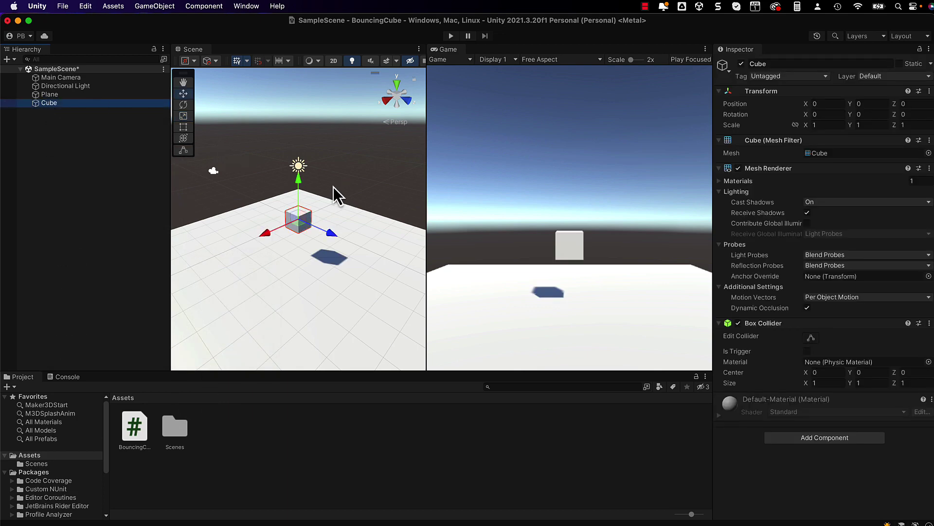
pyautogui.moveTo(298, 182); pyautogui.dragTo(293, 89)
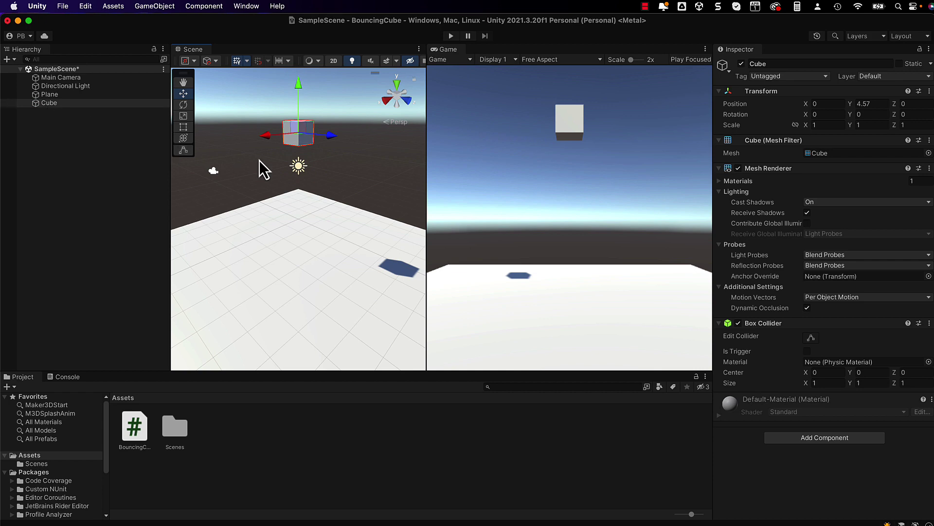
# - Add a Rigidbody component to the Cube and do a Play test run to watch it fall onto the plane
pyautogui.click(831, 443)
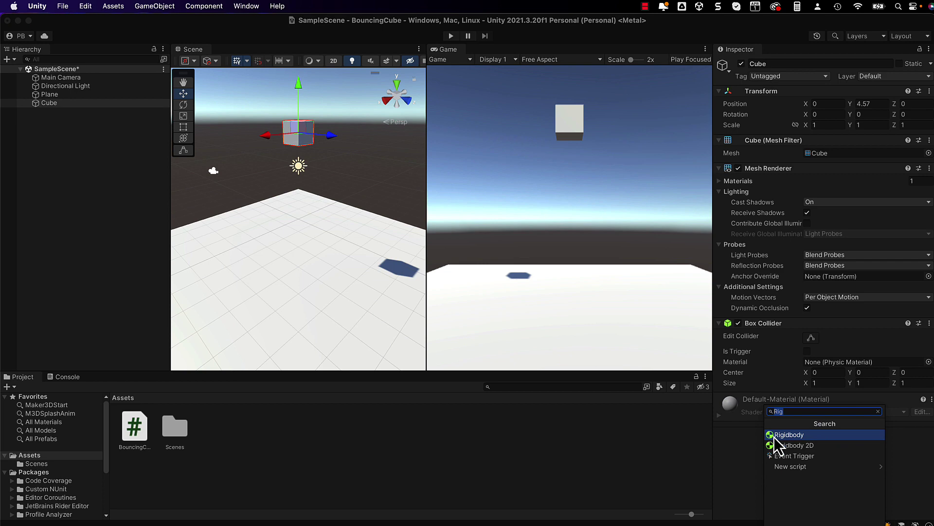
pyautogui.click(784, 435)
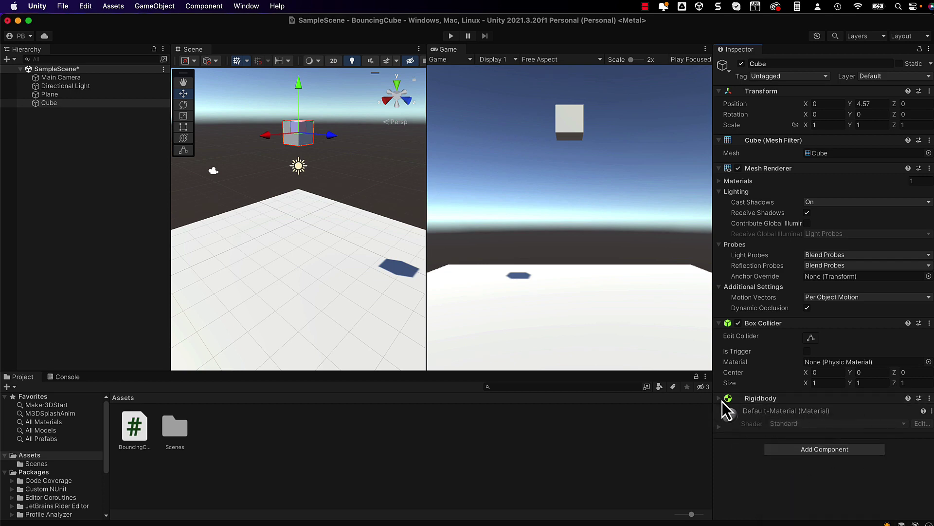
pyautogui.click(722, 401)
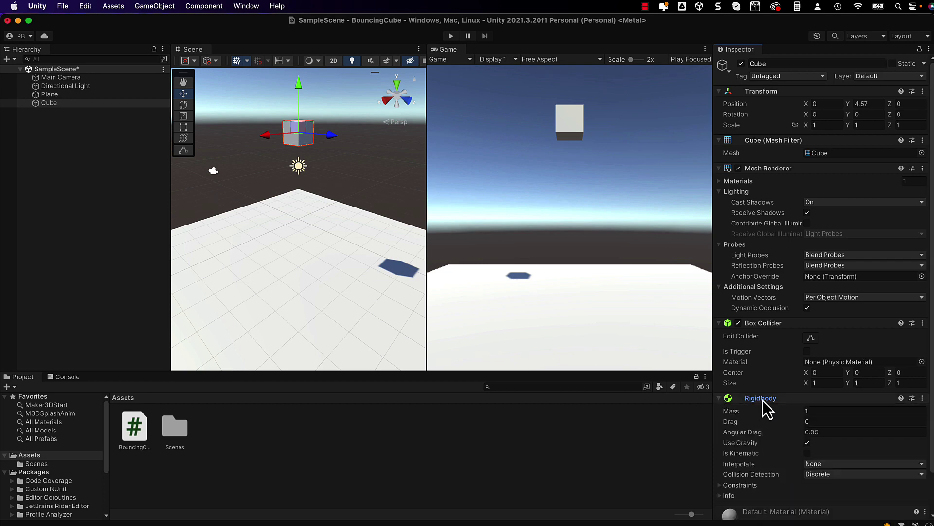
pyautogui.click(452, 36)
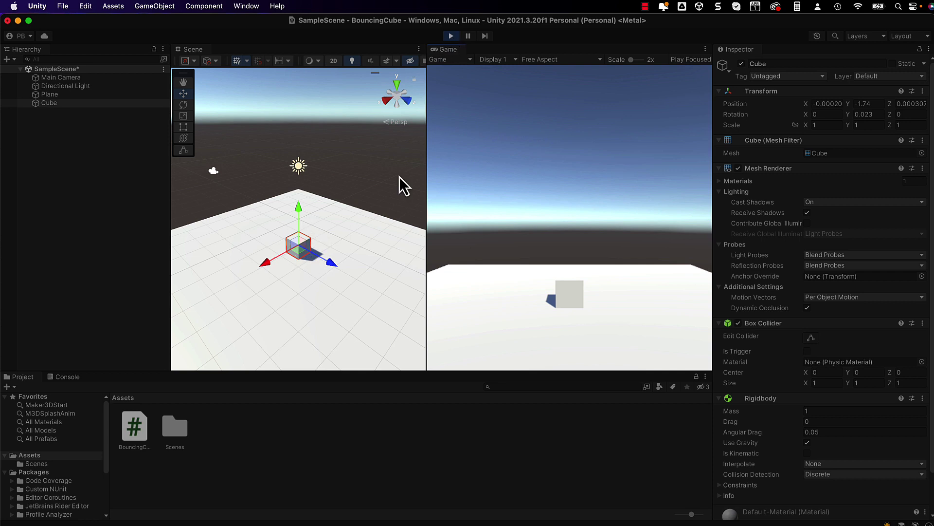
pyautogui.click(452, 36)
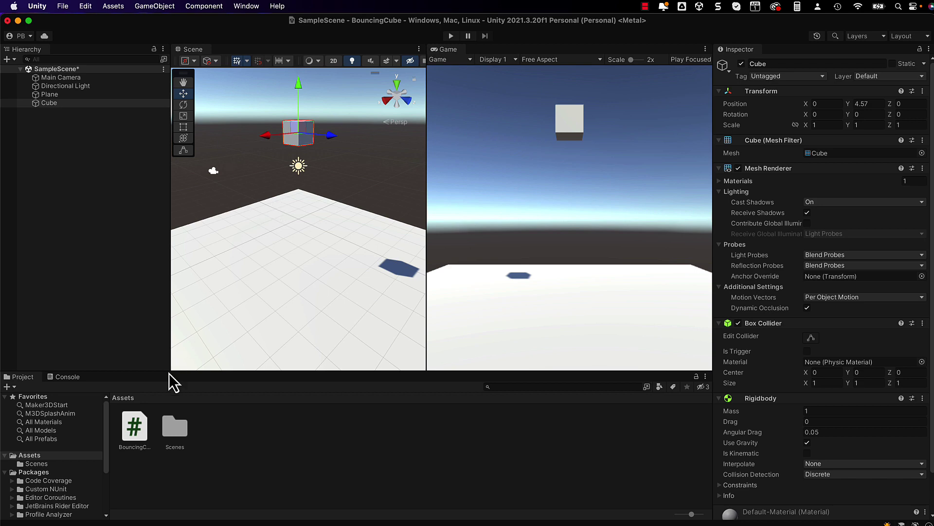
# - Create a Physic Material asset named 'Bounce' in Assets with Bounciness 1
pyautogui.rightClick(212, 425)
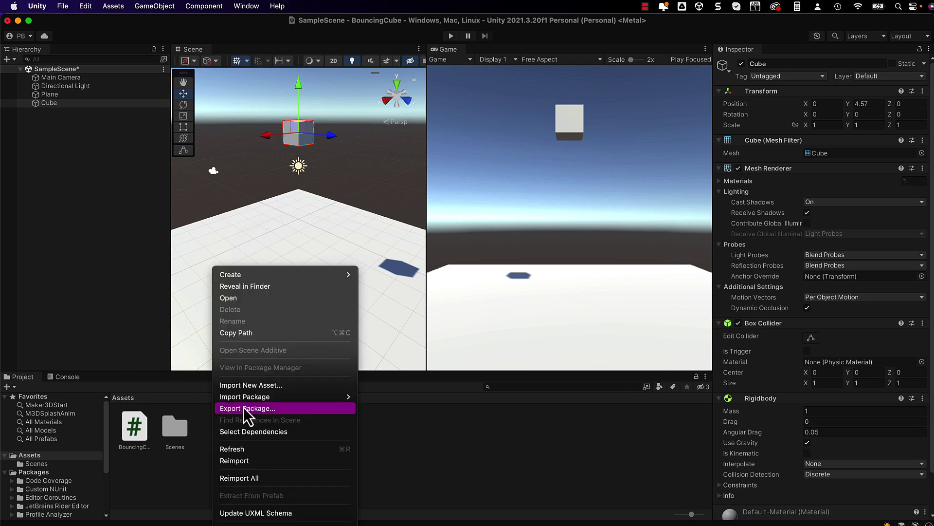
pyautogui.moveTo(250, 276)
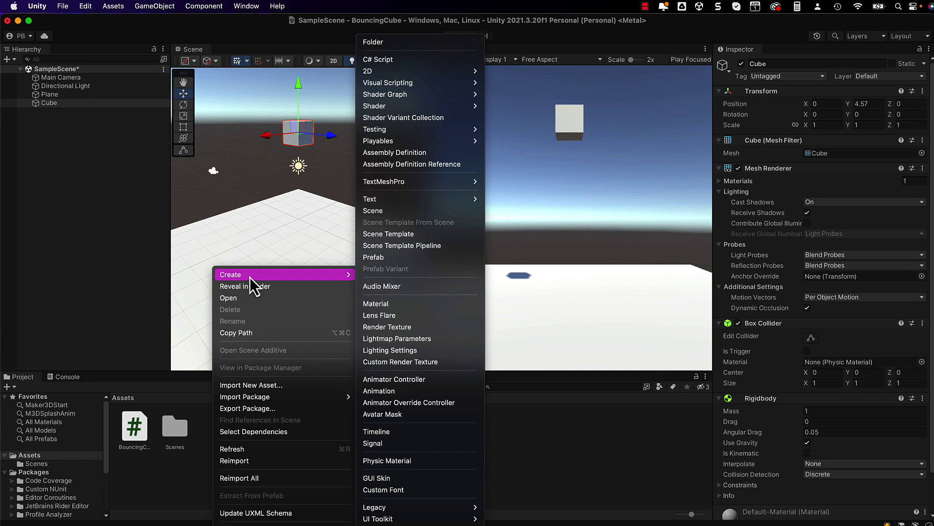
pyautogui.click(397, 462)
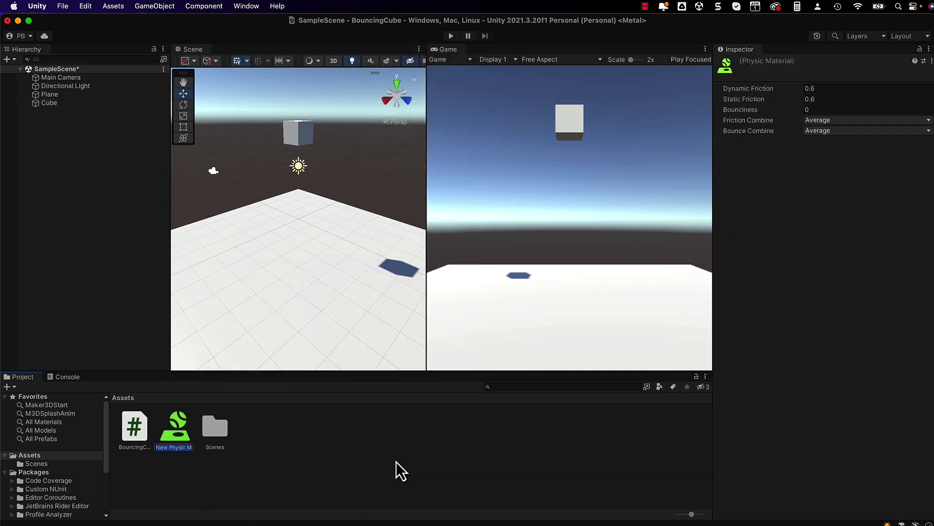
pyautogui.write('Bounce')
pyautogui.press('Return')
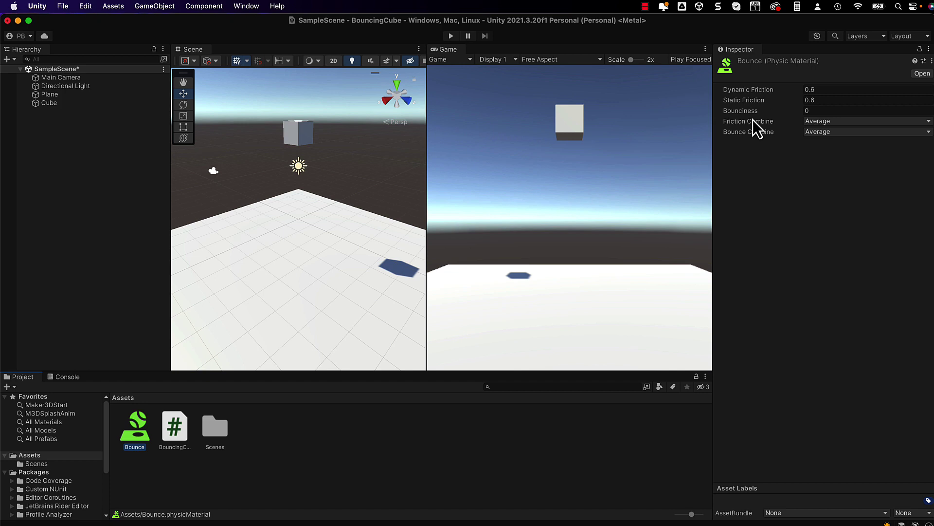
pyautogui.click(822, 111)
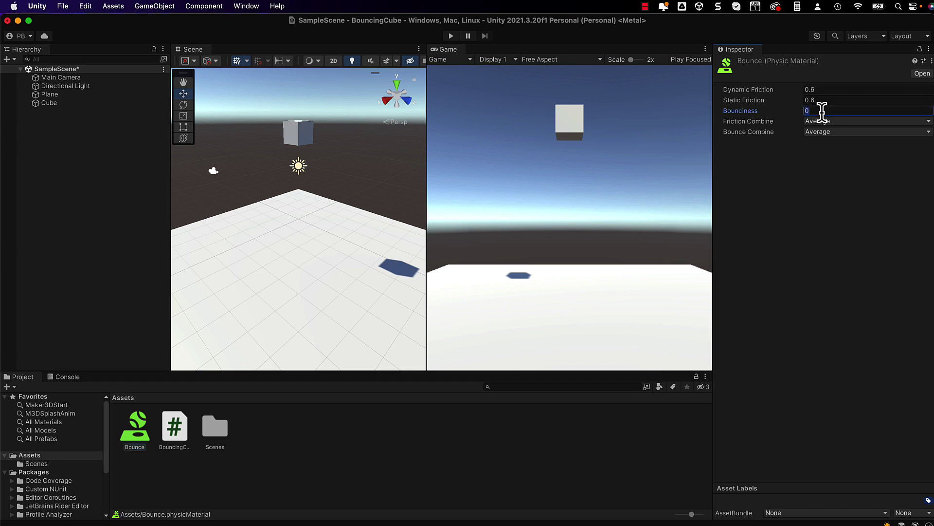
pyautogui.write('1')
# - Assign the Bounce material to the Cube's Box Collider and run a Play test of the drop
pyautogui.click(51, 105)
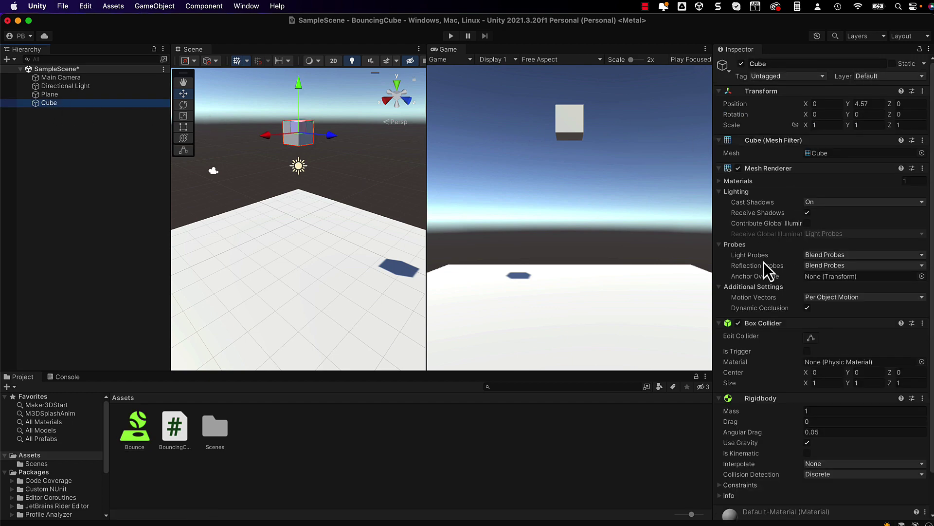
pyautogui.scroll(-3, 764, 262)
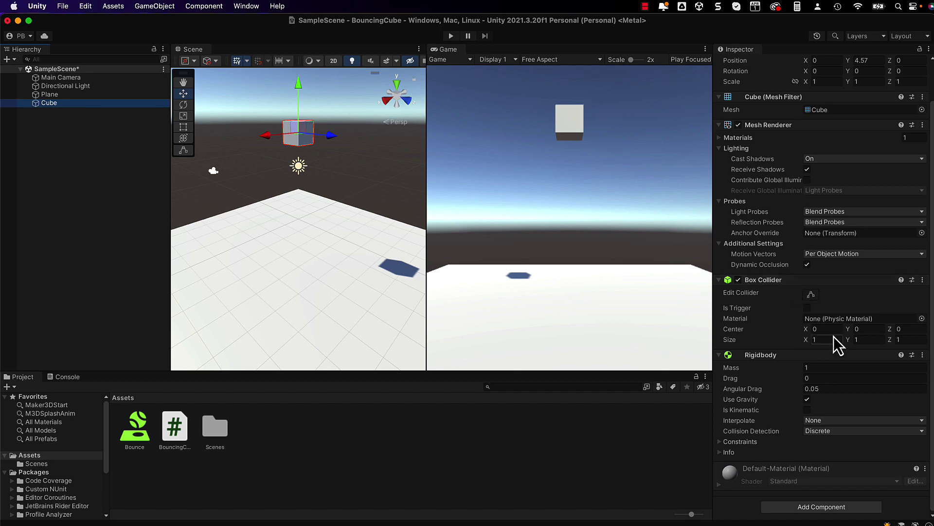
pyautogui.moveTo(138, 430); pyautogui.dragTo(699, 343)
pyautogui.moveTo(761, 332); pyautogui.dragTo(827, 320)
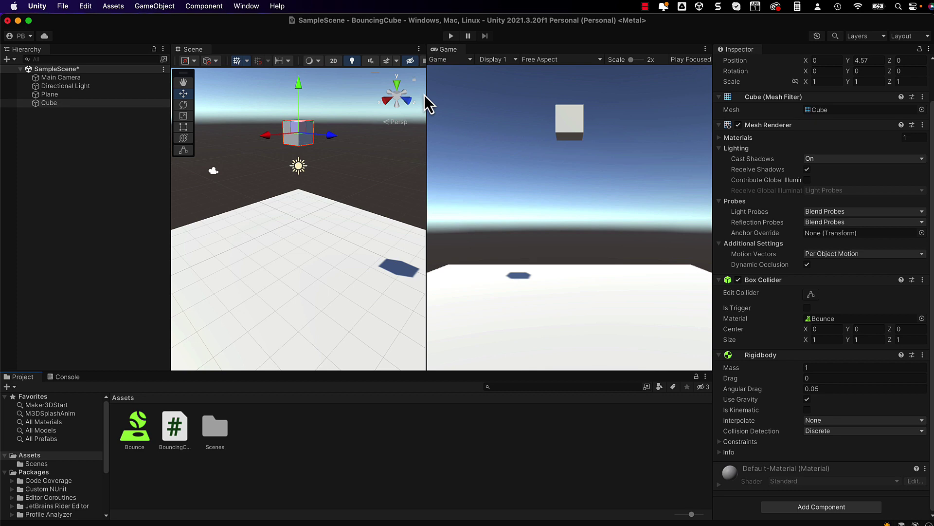
pyautogui.click(451, 37)
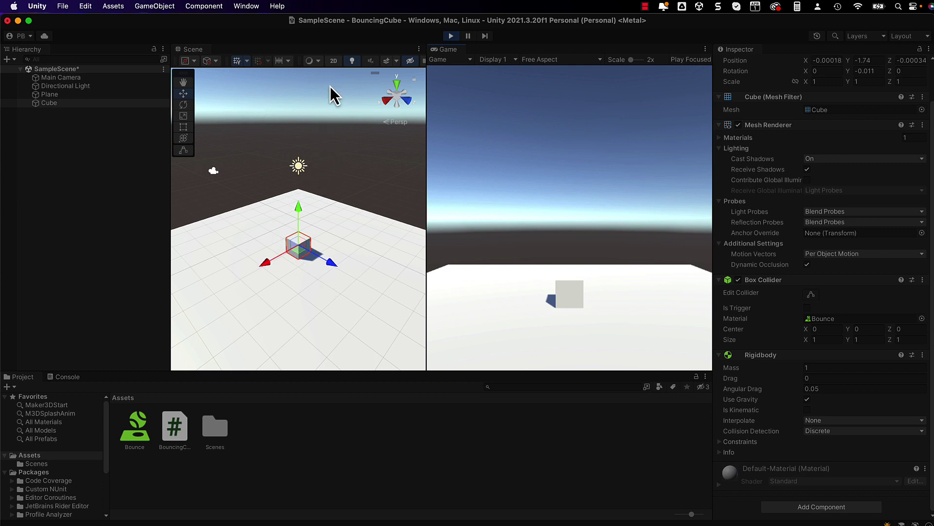
pyautogui.click(452, 37)
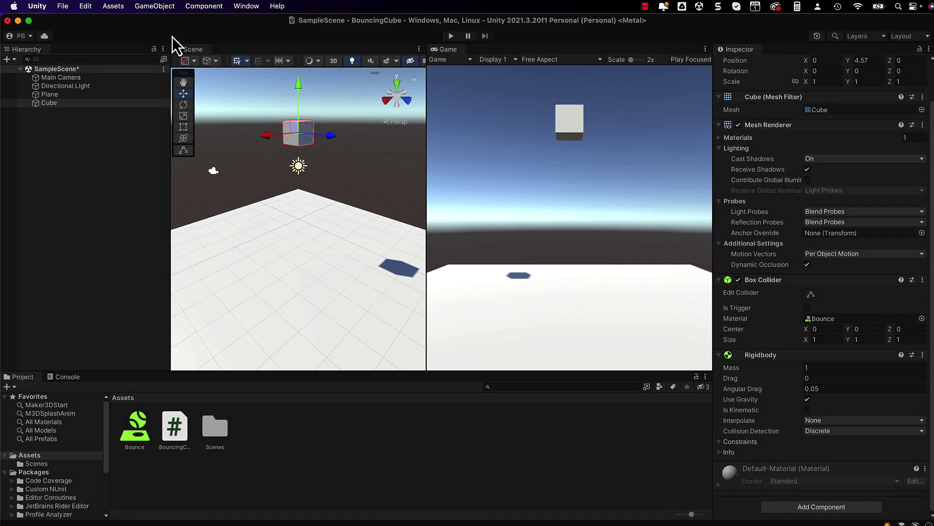